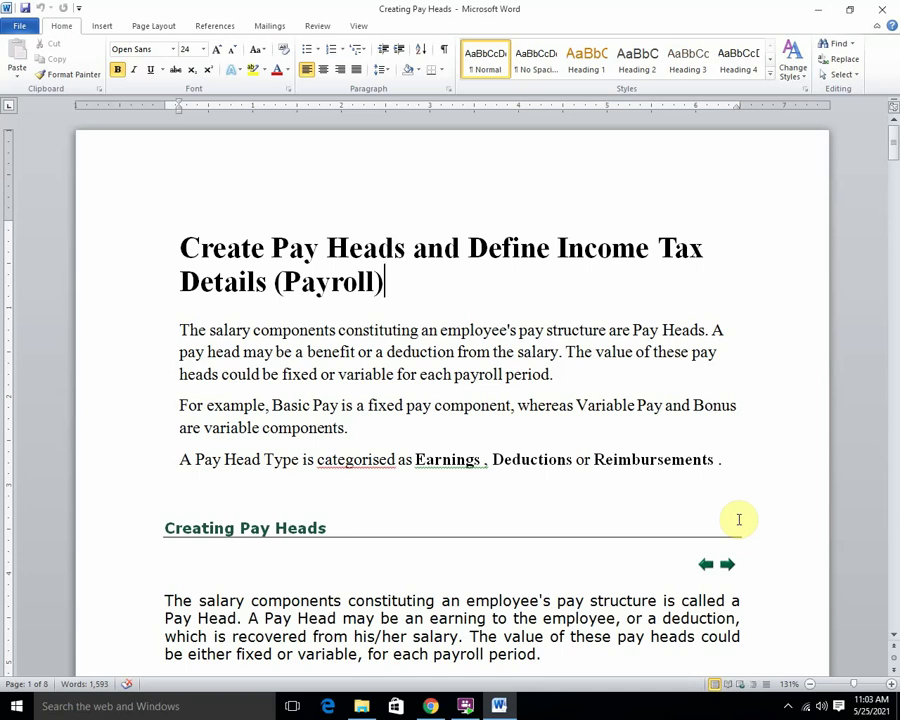
# Step: Justify the opening paragraph about salary components under the main title and colour its text red
pyautogui.scroll(-2, 525, 557)
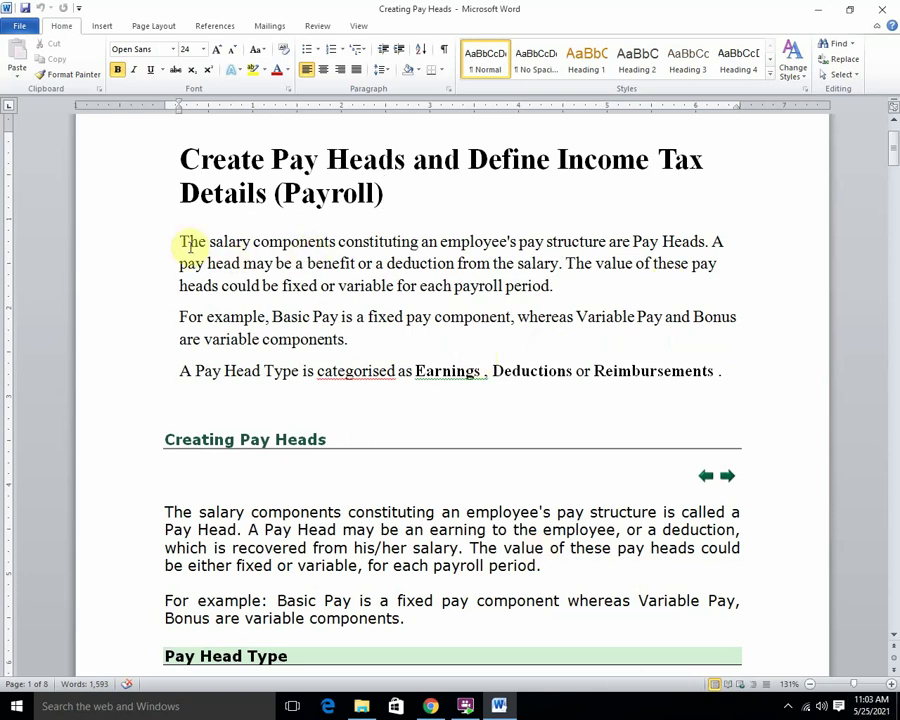
pyautogui.moveTo(179, 242); pyautogui.dragTo(563, 286)
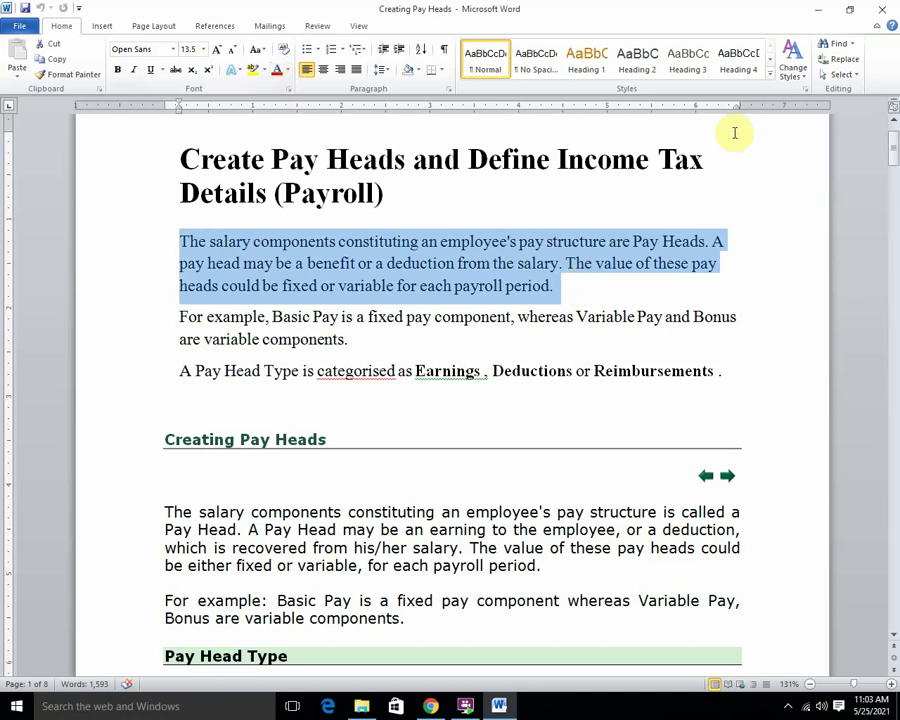
pyautogui.click(356, 69)
pyautogui.click(276, 74)
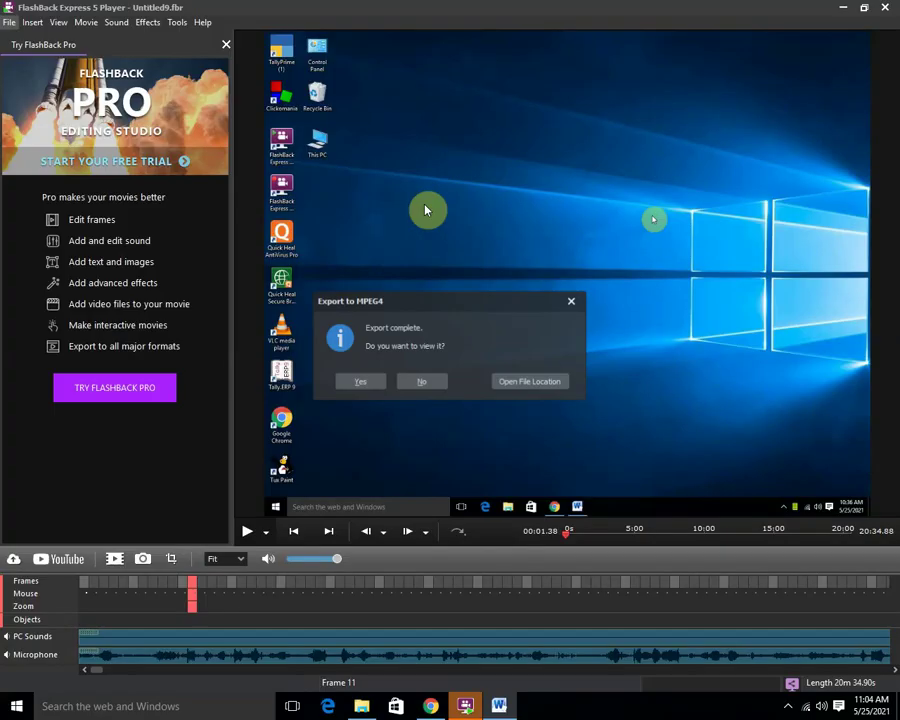
# Step: View the exported MPEG4 video, return to the Word document and close the video player
pyautogui.click(359, 382)
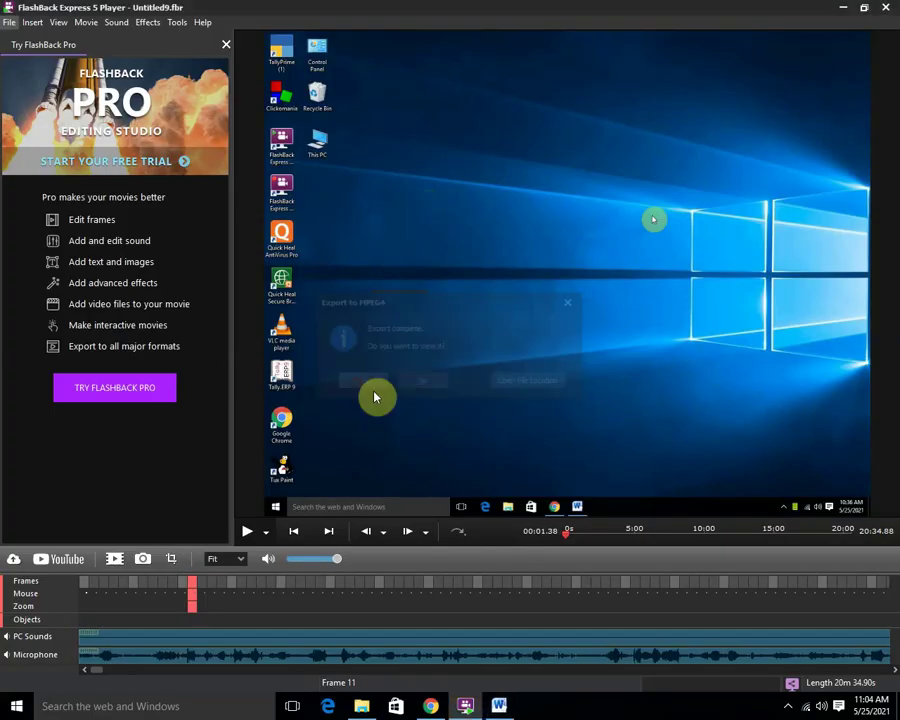
pyautogui.click(498, 704)
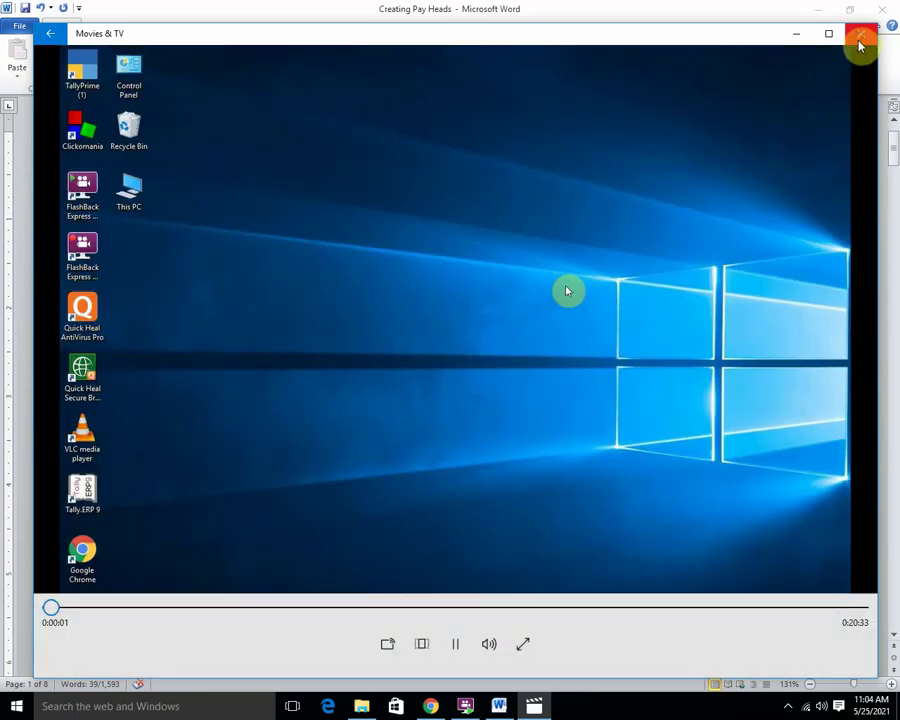
pyautogui.click(861, 35)
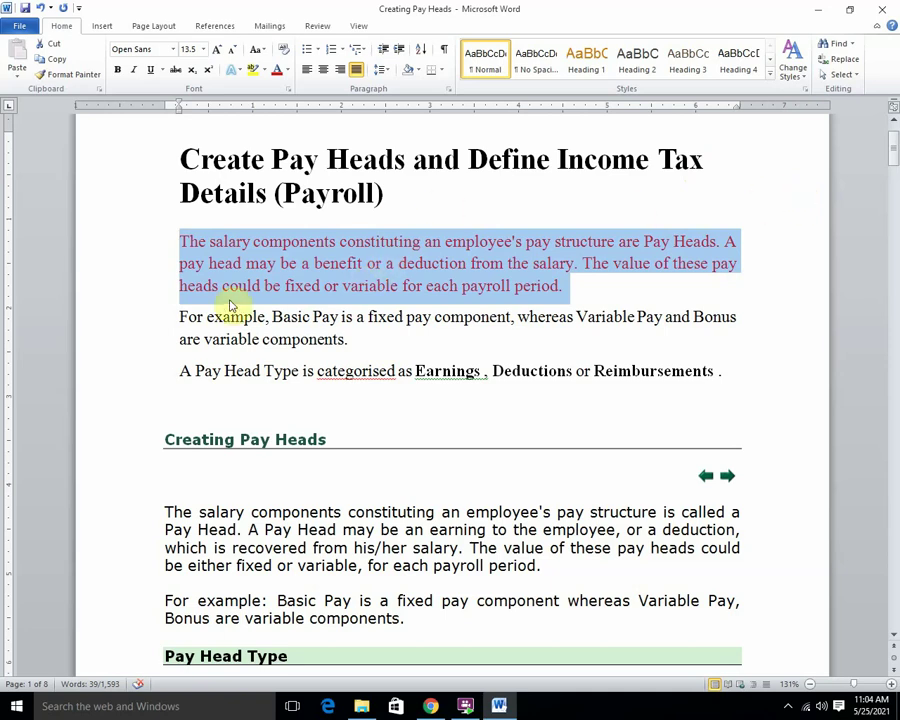
# Step: Colour the paragraph beginning "For example, Basic Pay is a fixed pay component" red
pyautogui.moveTo(180, 317); pyautogui.dragTo(349, 339)
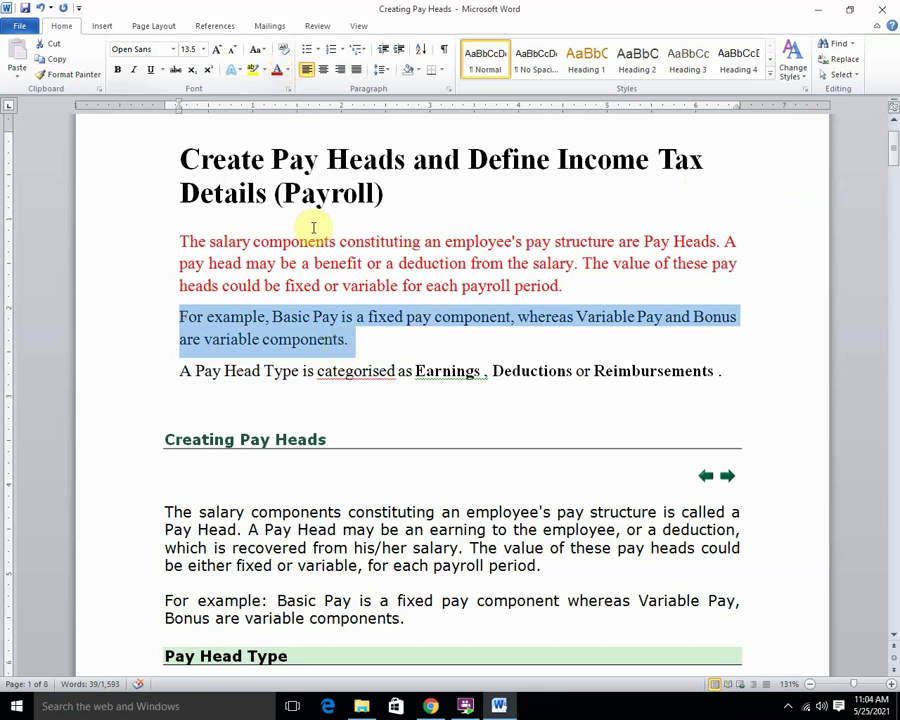
pyautogui.click(277, 70)
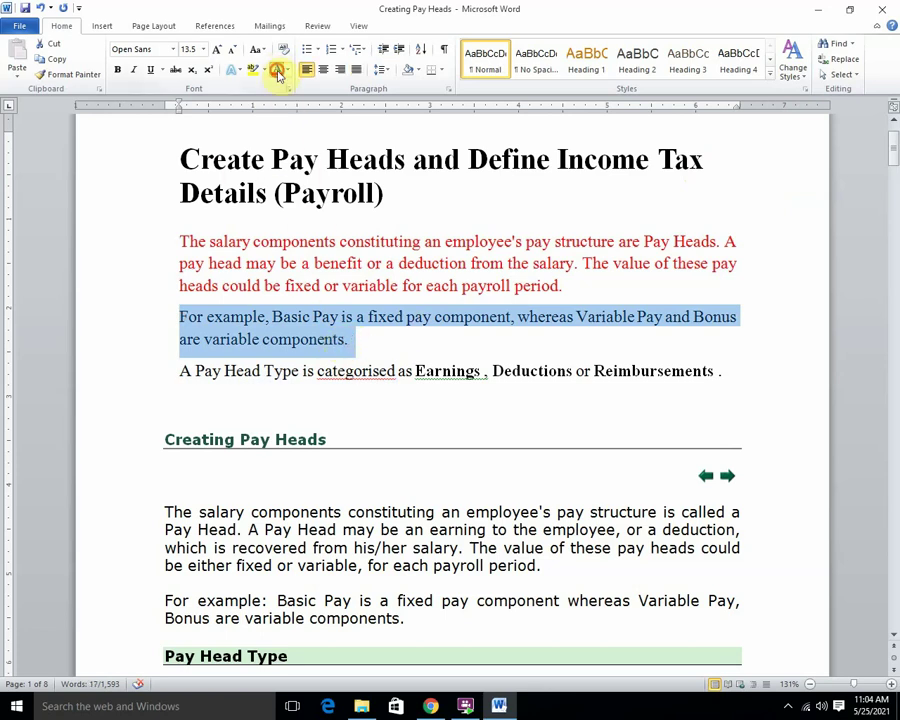
pyautogui.click(438, 340)
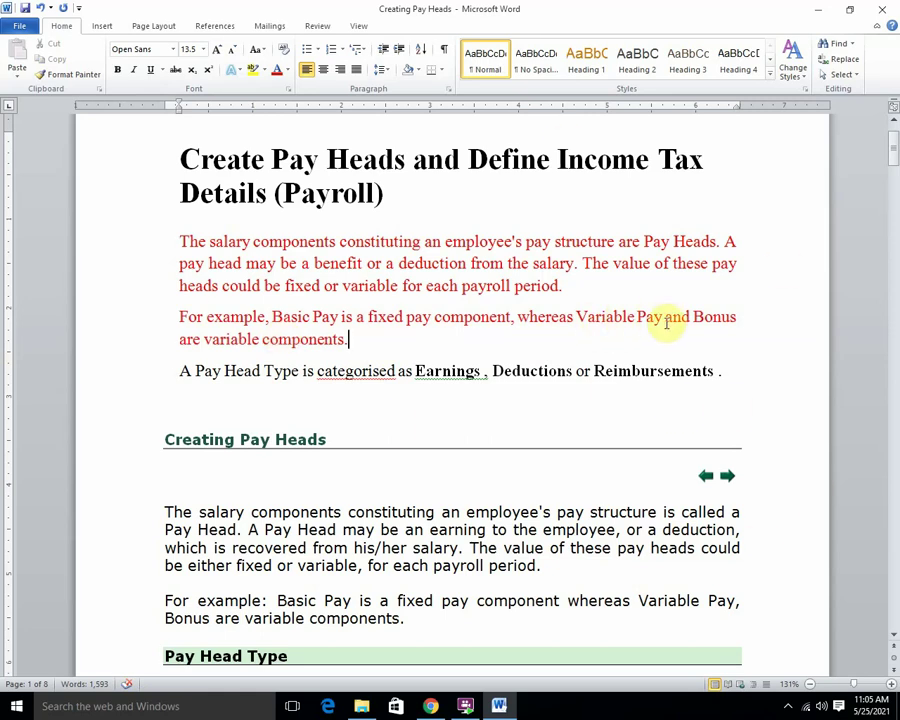
# Step: Clear the desktop by minimizing the Word document and closing FlashBack Express
pyautogui.click(818, 9)
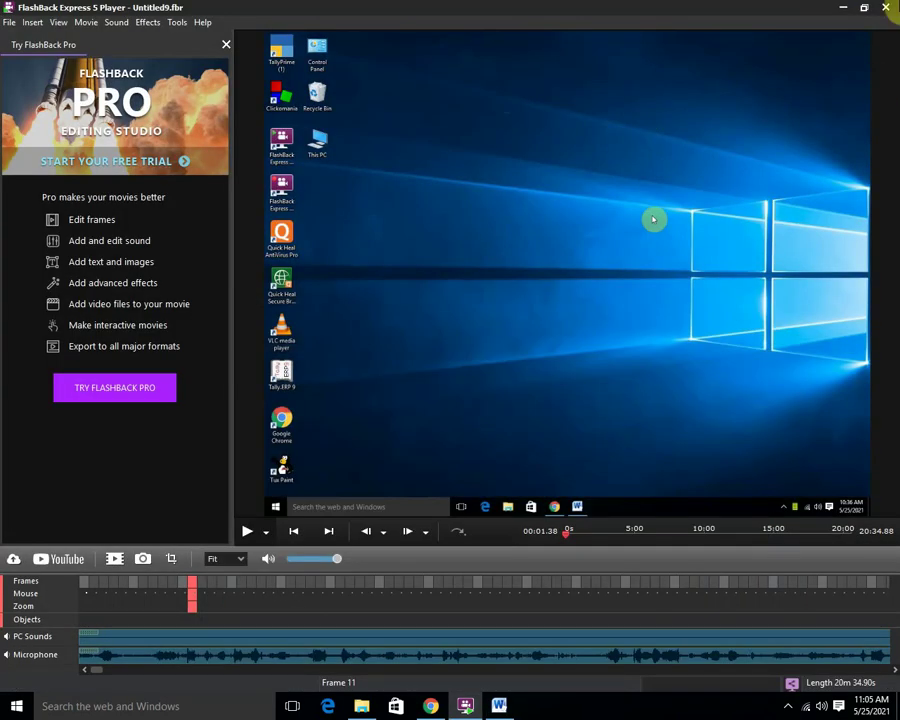
pyautogui.click(885, 7)
pyautogui.rightClick(607, 49)
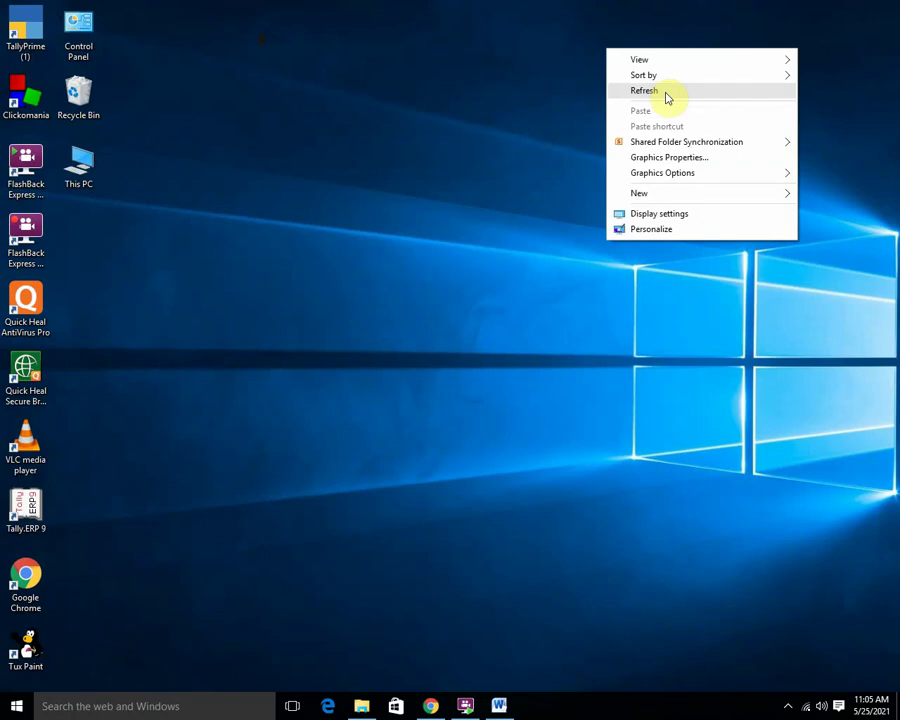
pyautogui.click(668, 98)
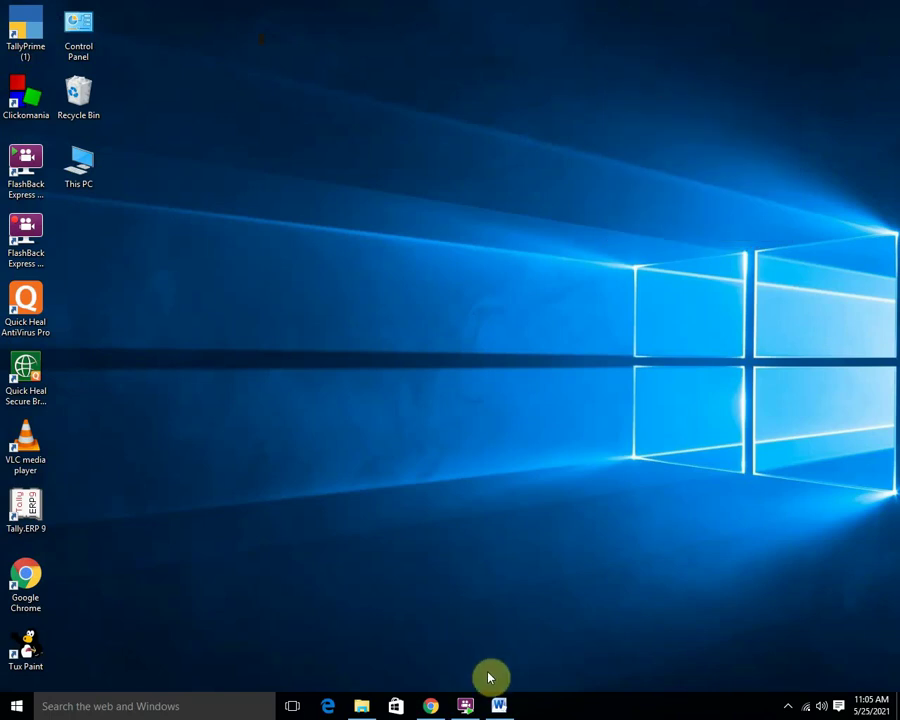
pyautogui.click(466, 705)
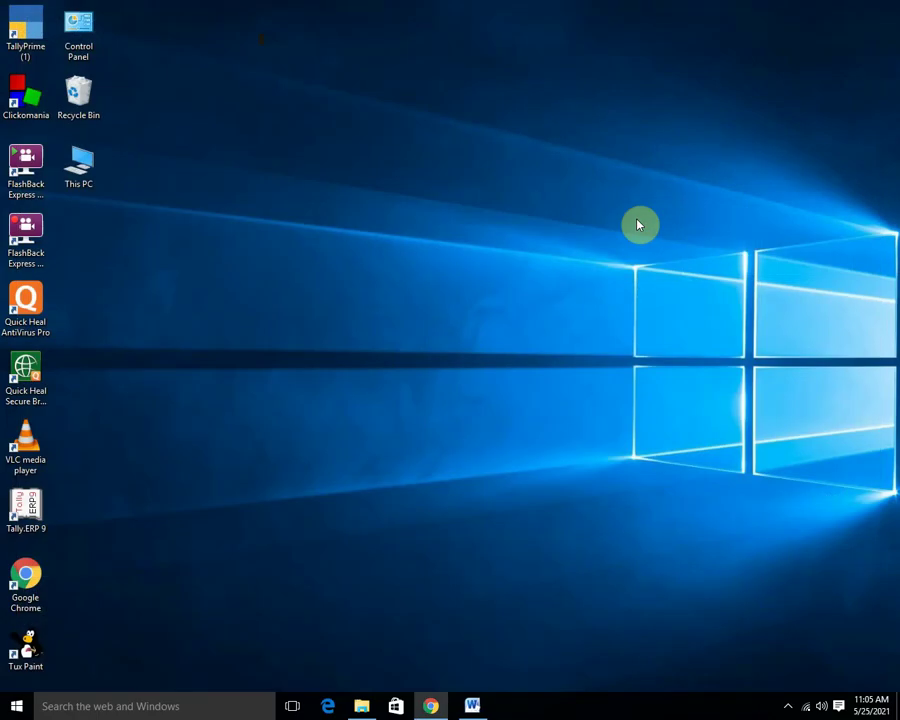
pyautogui.rightClick(425, 247)
pyautogui.click(482, 291)
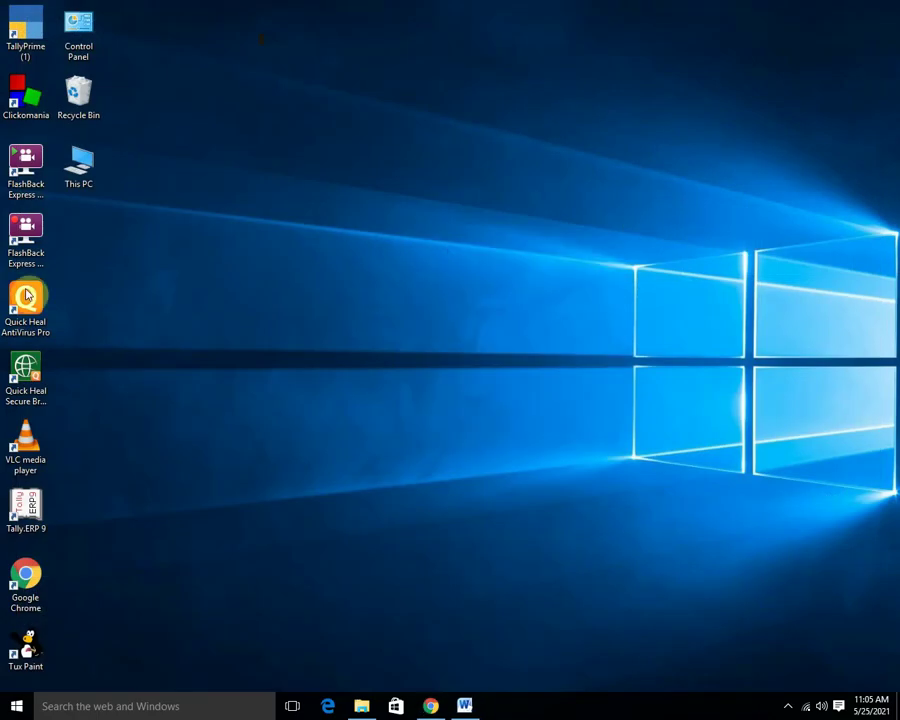
# Step: Start Tally.ERP 9 from the desktop in Educational Mode
pyautogui.doubleClick(20, 502)
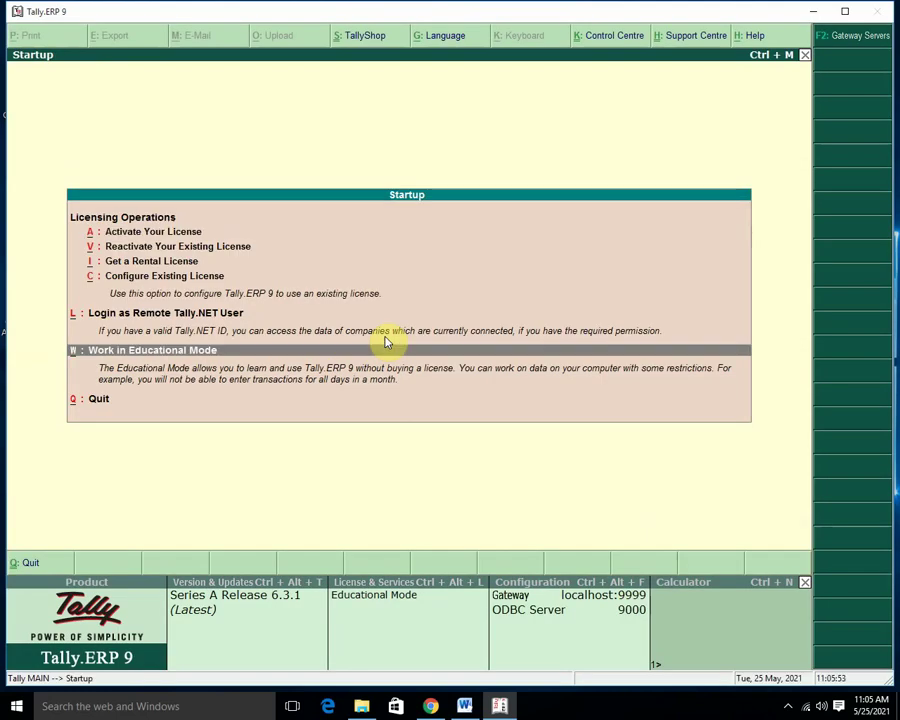
pyautogui.press('Return')
pyautogui.press('Down')
pyautogui.press('Down')
pyautogui.press('Down')
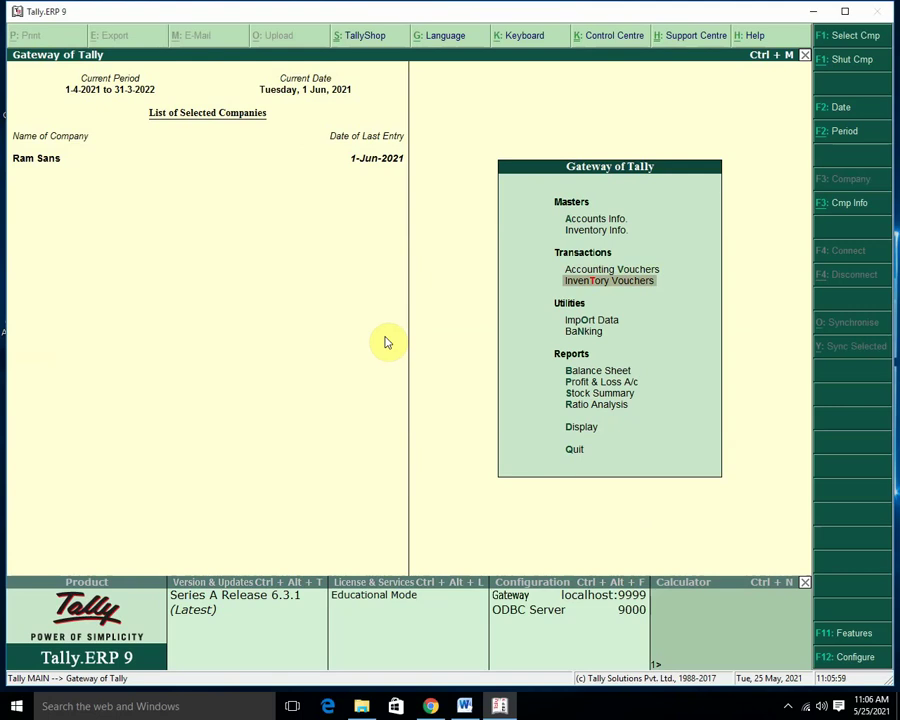
# Step: Shut the currently loaded company, Ram Sans
pyautogui.hotkey('alt', 'F3')
pyautogui.press('Down')
pyautogui.press('Return')
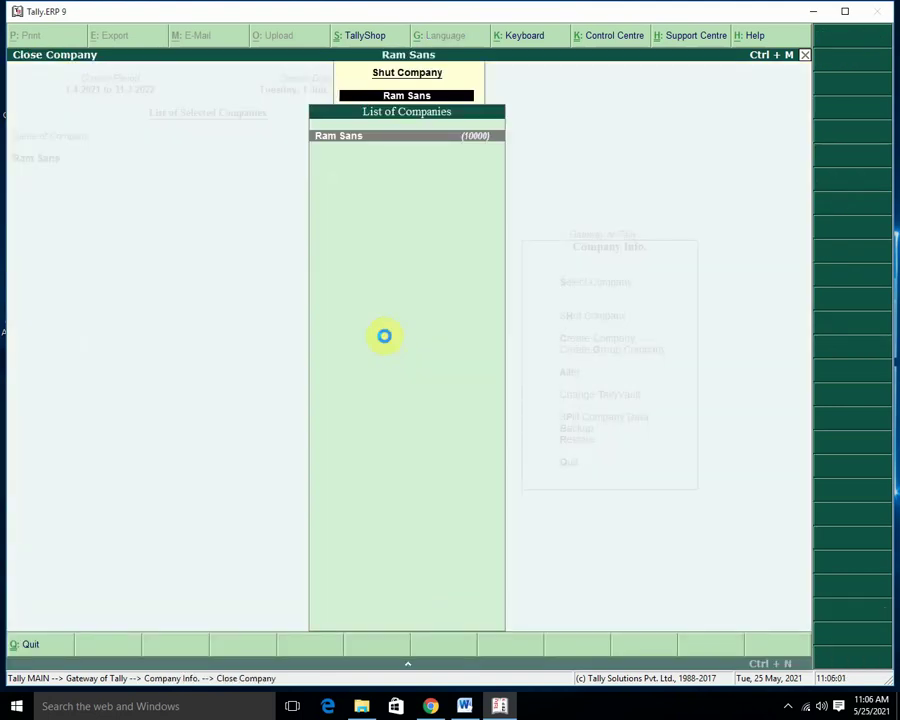
pyautogui.press('Return')
# Step: Load the company Payroll Management of SICS and return to the Gateway of Tally
pyautogui.press('Return')
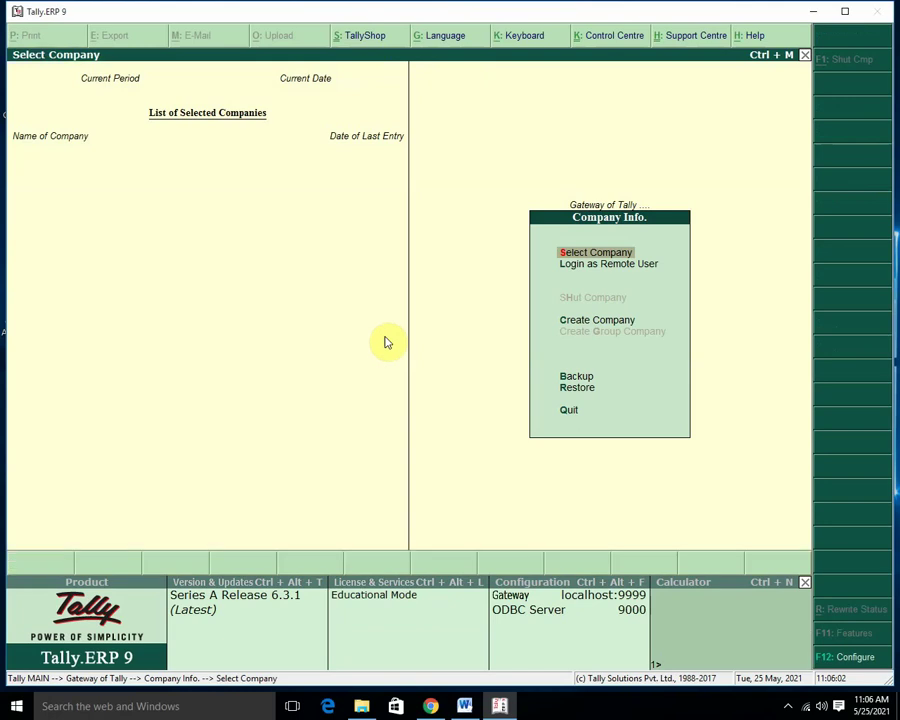
pyautogui.press('Down')
pyautogui.press('Down')
pyautogui.press('Down')
pyautogui.press('Down')
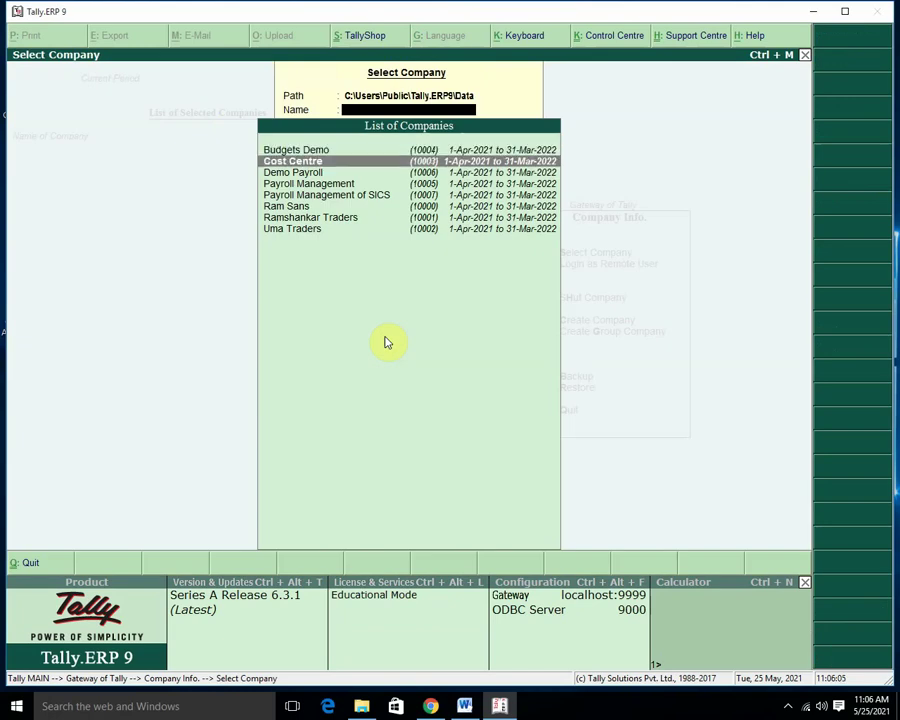
pyautogui.press('Return')
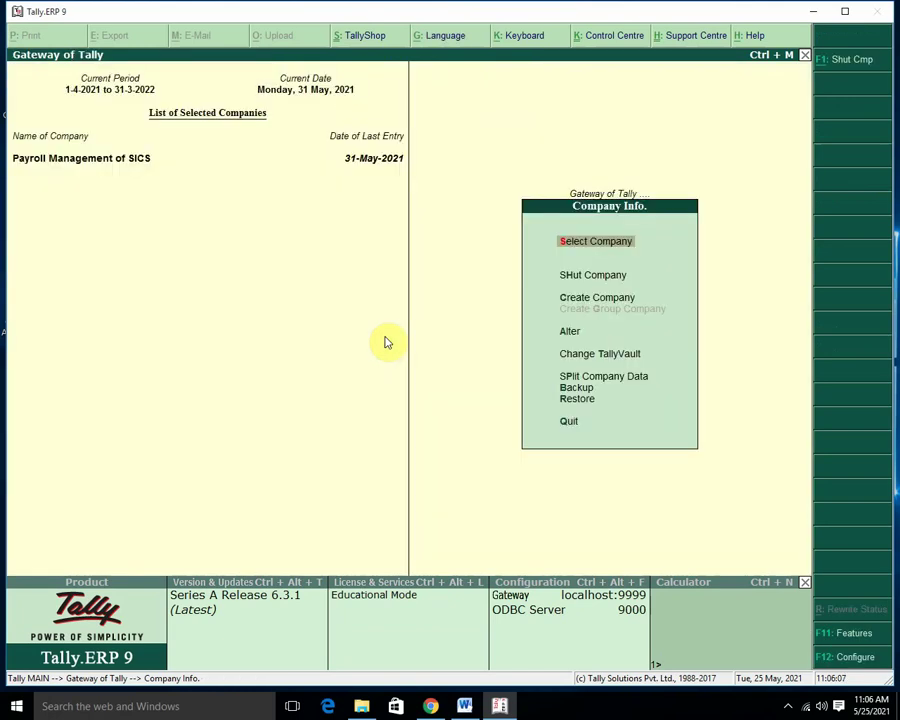
pyautogui.press('Escape')
# Step: Open the creation form for a new pay head in the payroll masters
pyautogui.press('Up')
pyautogui.press('Up')
pyautogui.press('Up')
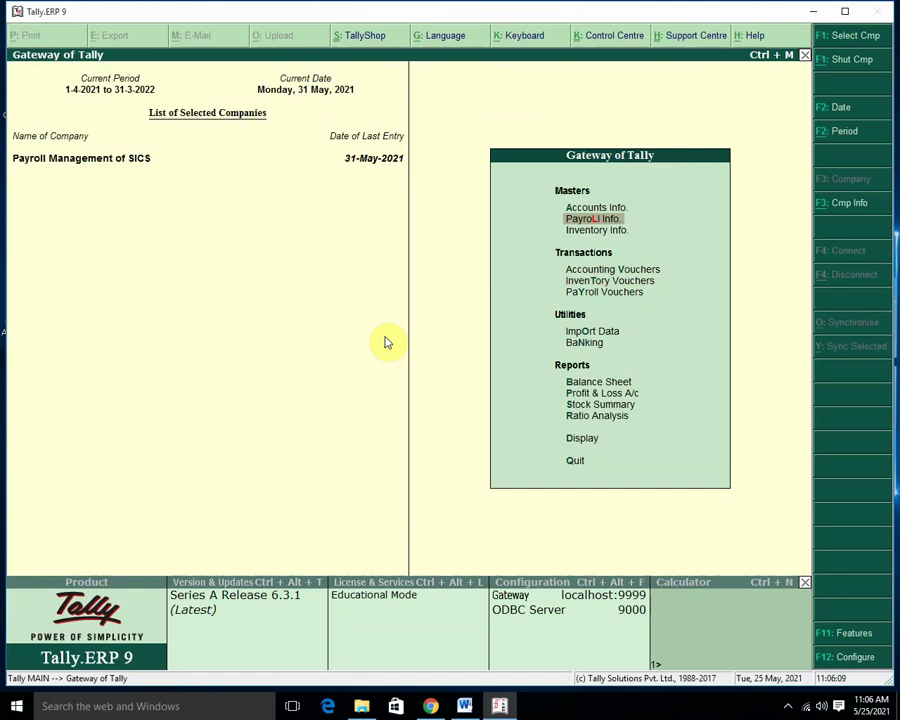
pyautogui.press('Return')
pyautogui.press('Down')
pyautogui.press('Down')
pyautogui.press('Down')
pyautogui.press('Down')
pyautogui.press('Down')
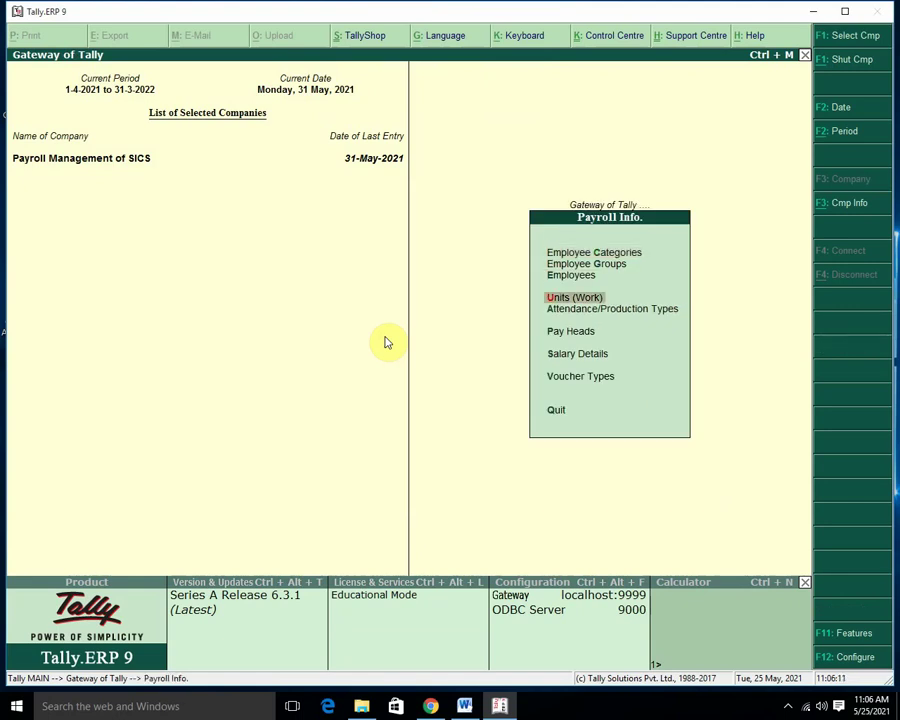
pyautogui.press('Return')
pyautogui.press('Return')
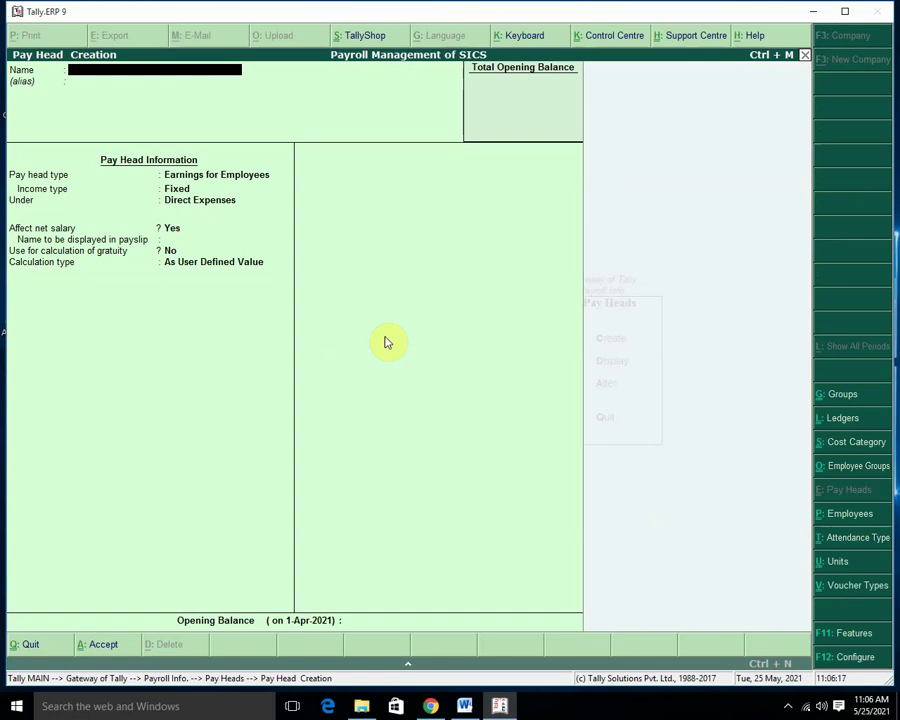
# Step: Name the pay head Bonus, leave its alias blank and set its type to Earnings for Employees
pyautogui.write('Bonus')
pyautogui.press('Return')
pyautogui.press('Return')
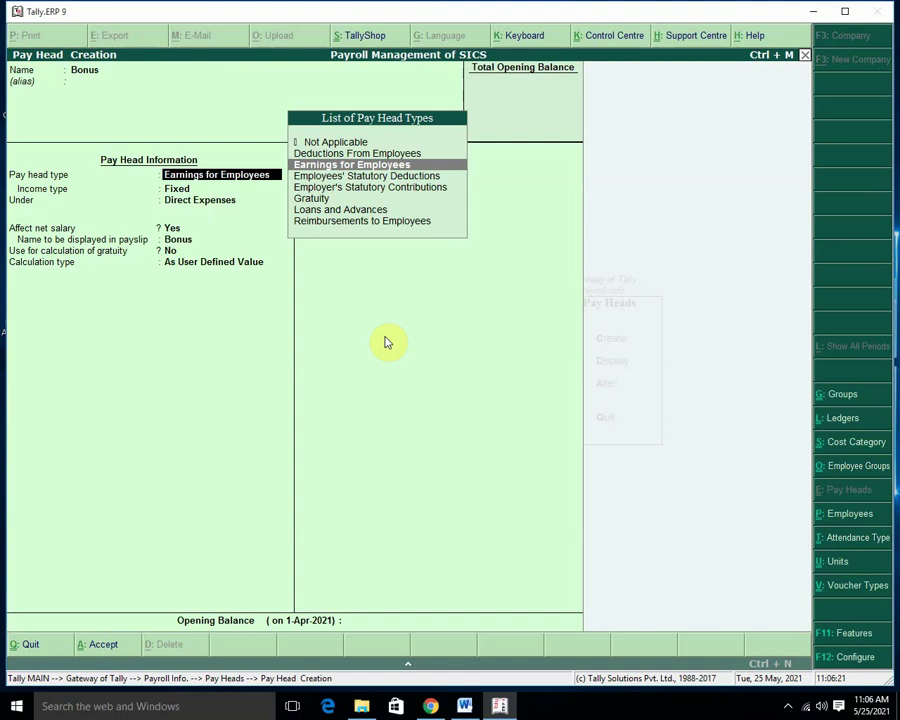
pyautogui.press('Return')
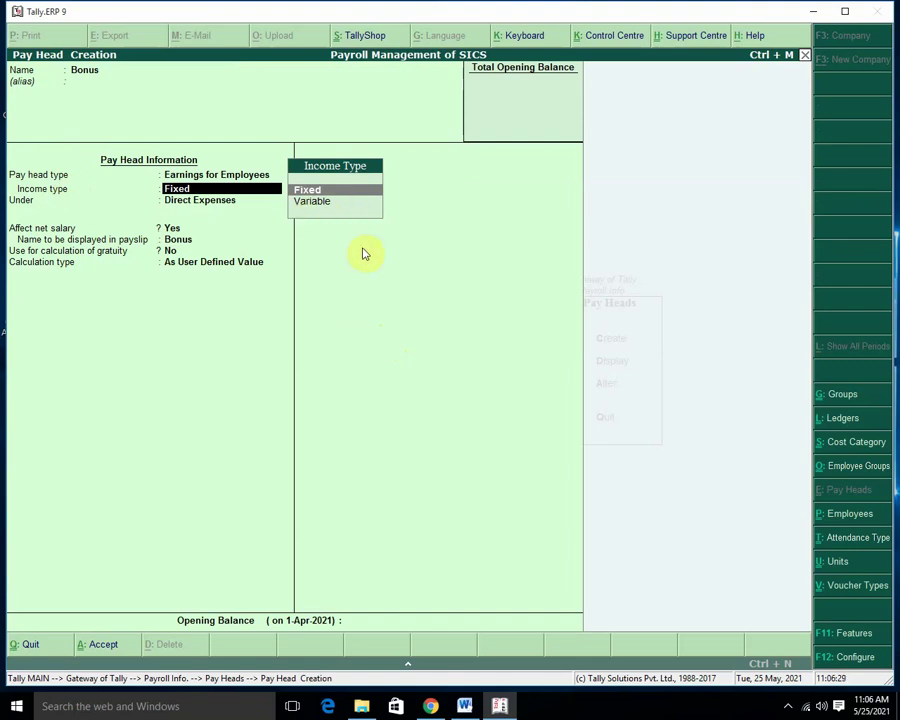
# Step: Switch to the Word document and highlight "heads could be fixed or variable for each payroll period." in yellow
pyautogui.click(464, 706)
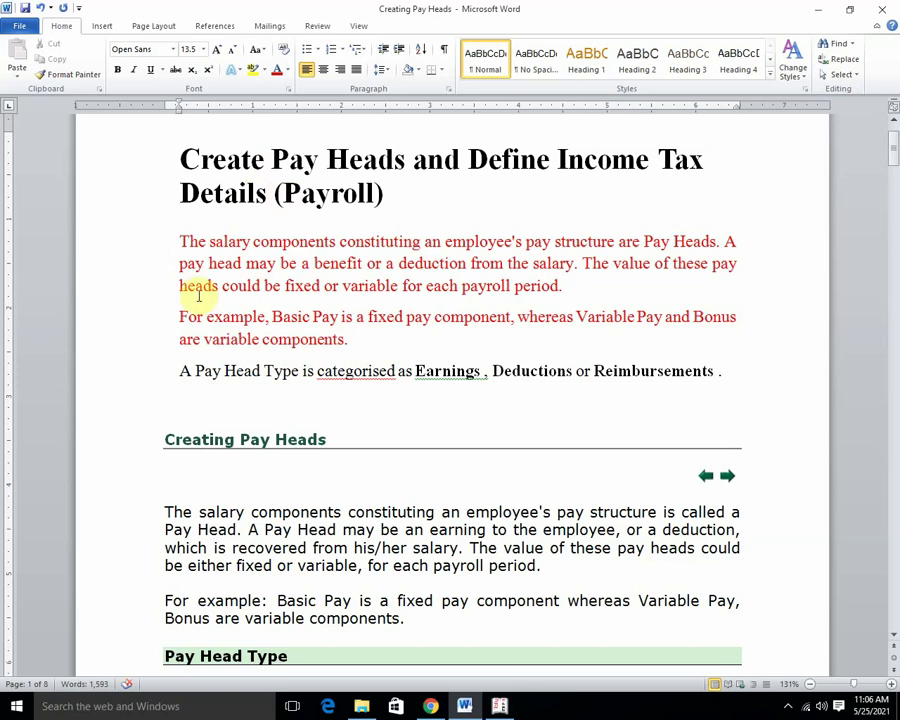
pyautogui.moveTo(177, 285); pyautogui.dragTo(408, 281)
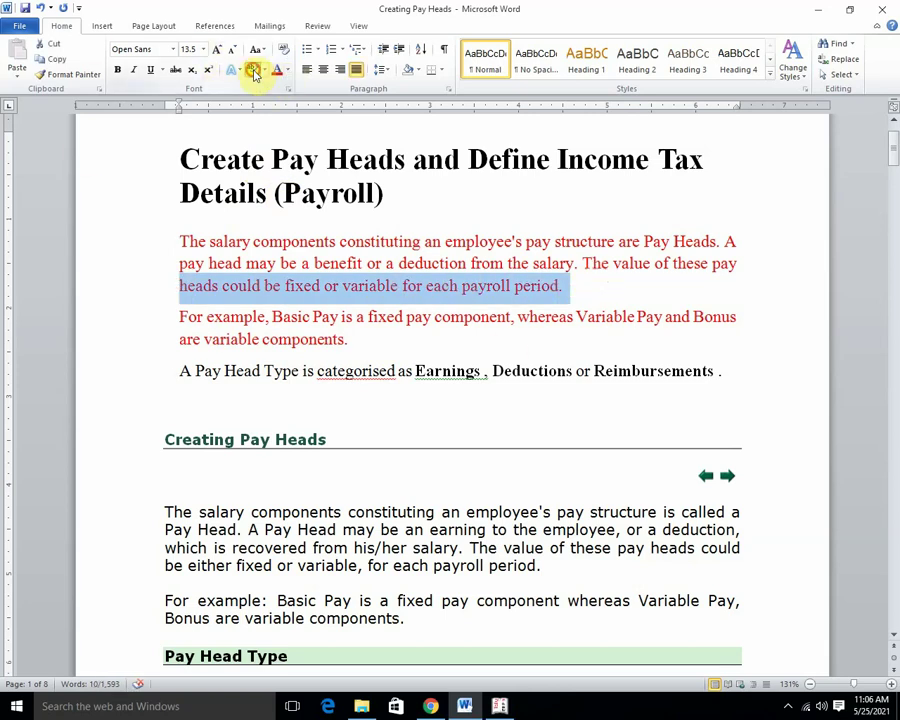
pyautogui.click(255, 72)
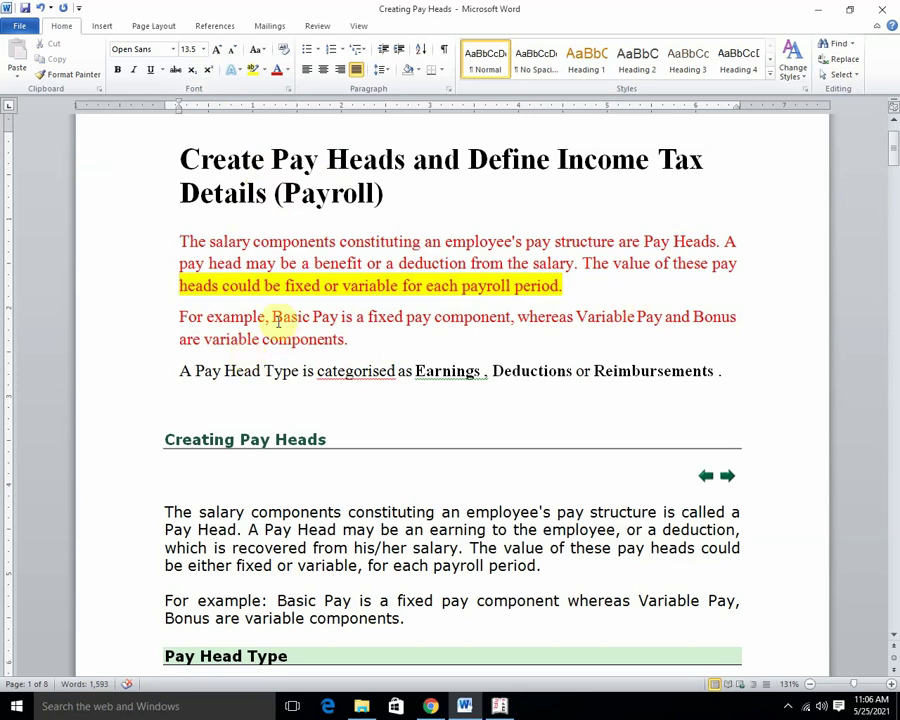
# Step: Highlight "Basic Pay is a fixed pay component" and "whereas Variable Pay and Bonus" in yellow
pyautogui.moveTo(273, 318); pyautogui.dragTo(511, 316)
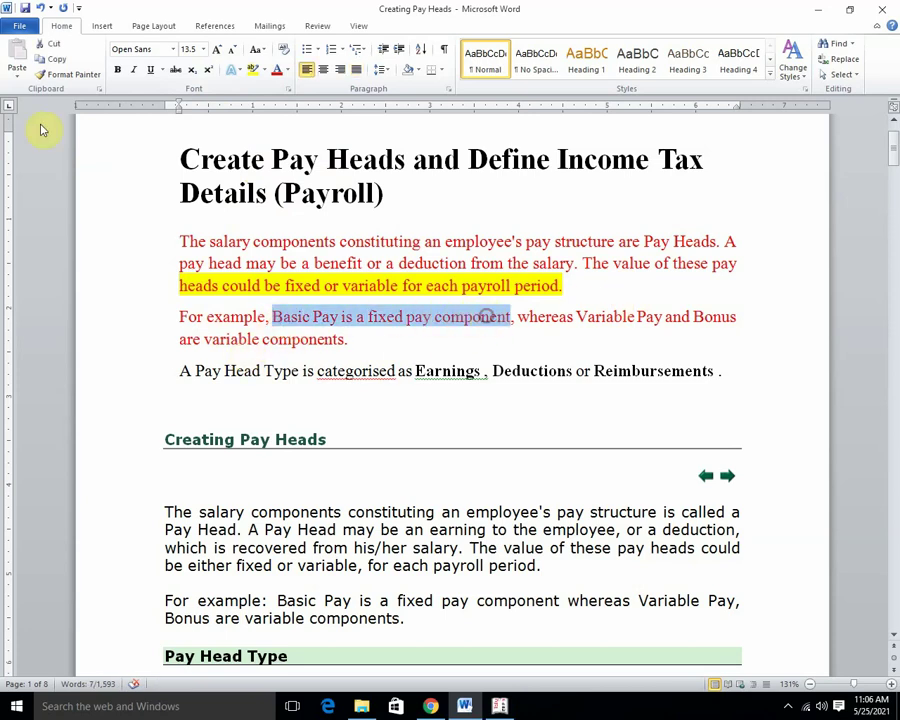
pyautogui.click(254, 71)
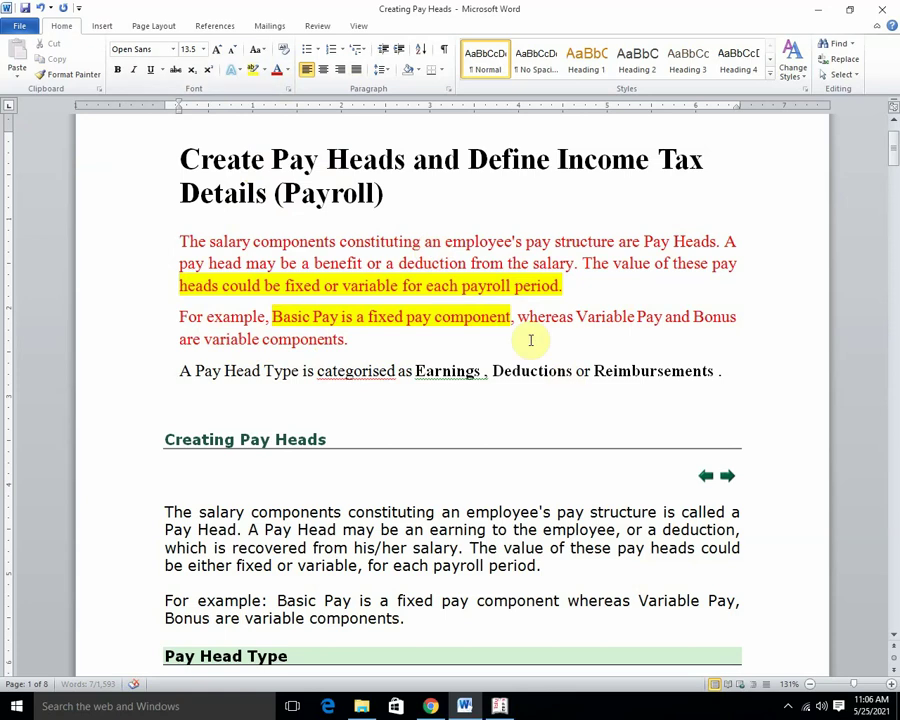
pyautogui.press('Right')
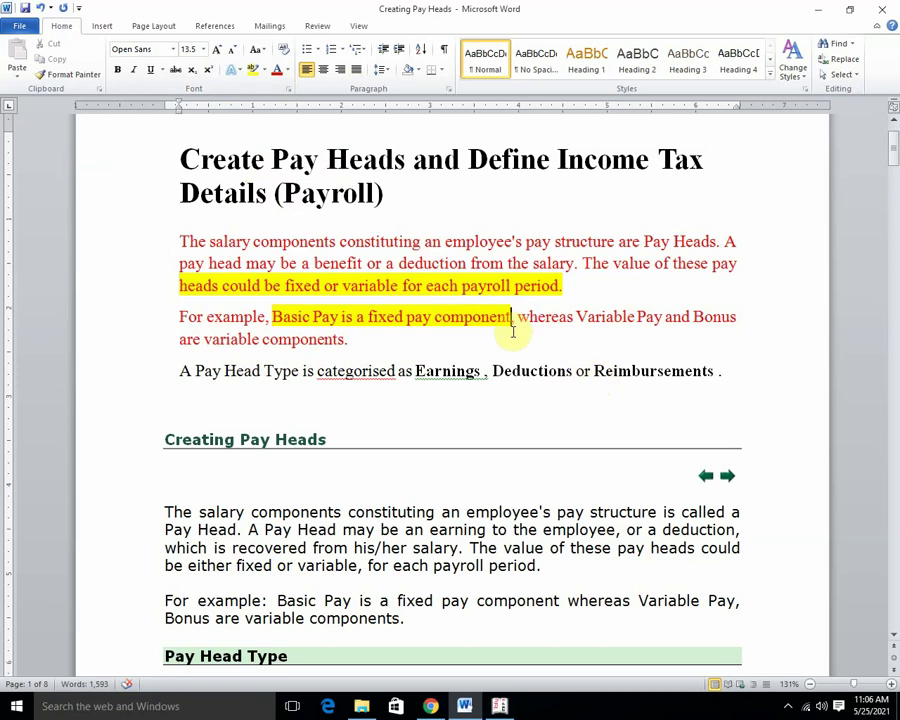
pyautogui.moveTo(519, 316); pyautogui.dragTo(745, 316)
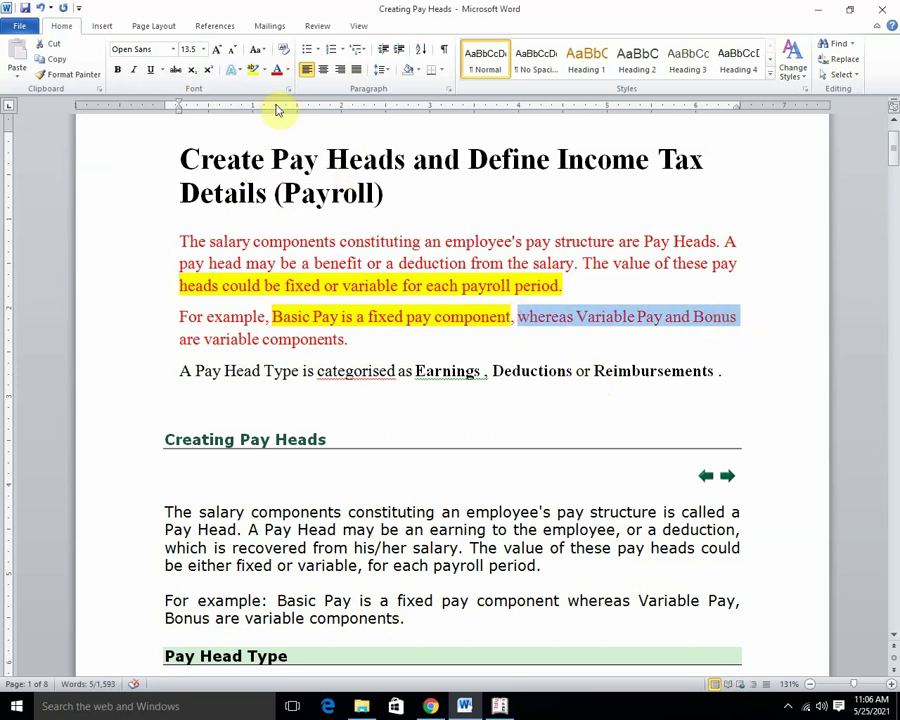
pyautogui.click(252, 69)
pyautogui.press('Right')
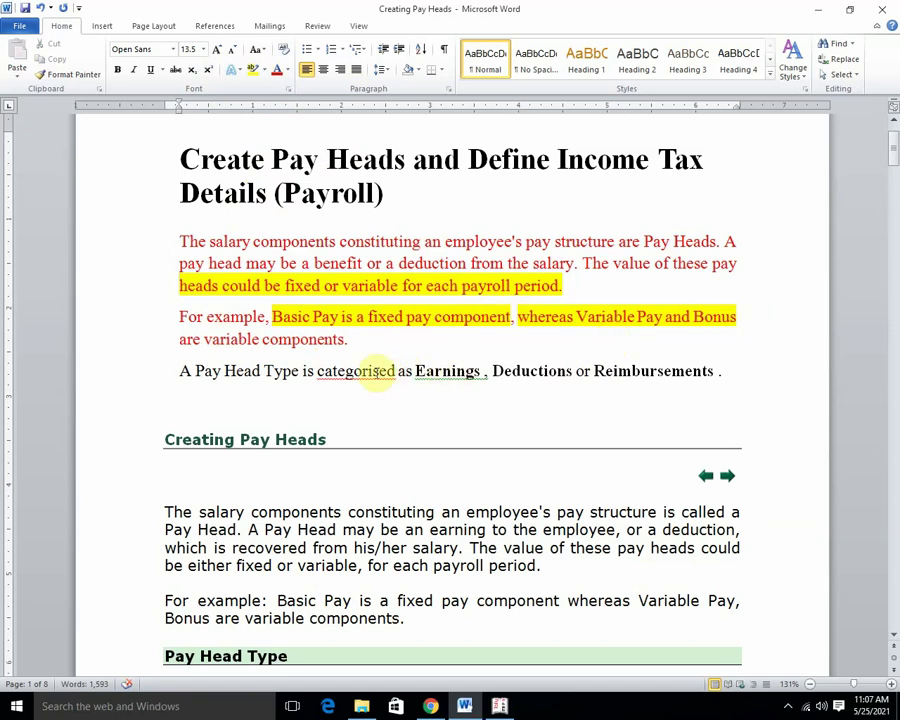
# Step: Colour the text "A Pay Head may be an earning to the employee" red under Creating Pay Heads
pyautogui.moveTo(416, 374); pyautogui.dragTo(485, 375)
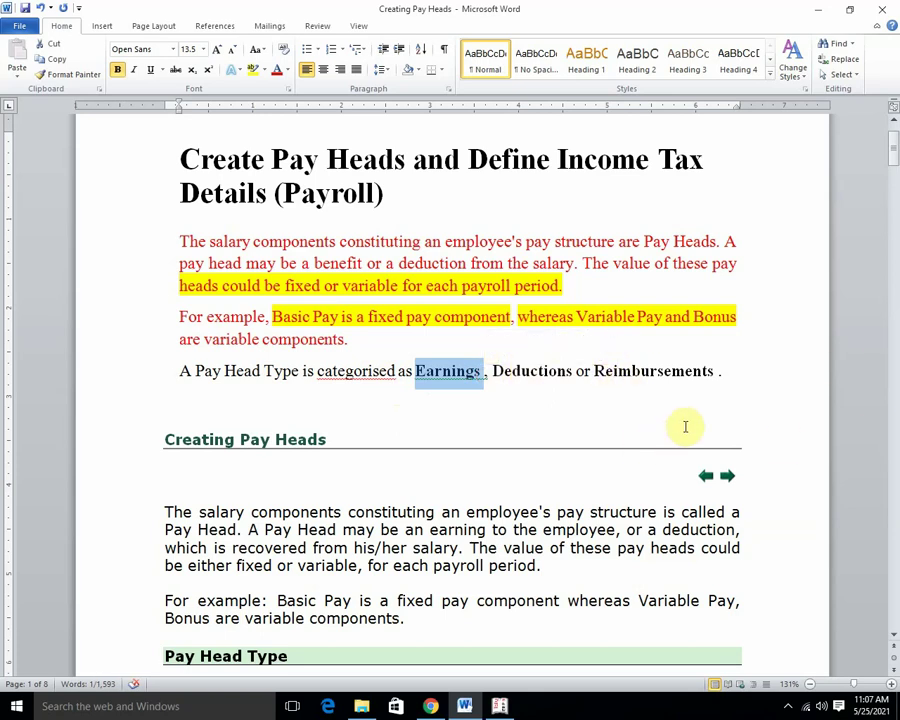
pyautogui.scroll(-1, 685, 427)
pyautogui.click(592, 343)
pyautogui.scroll(-2, 590, 366)
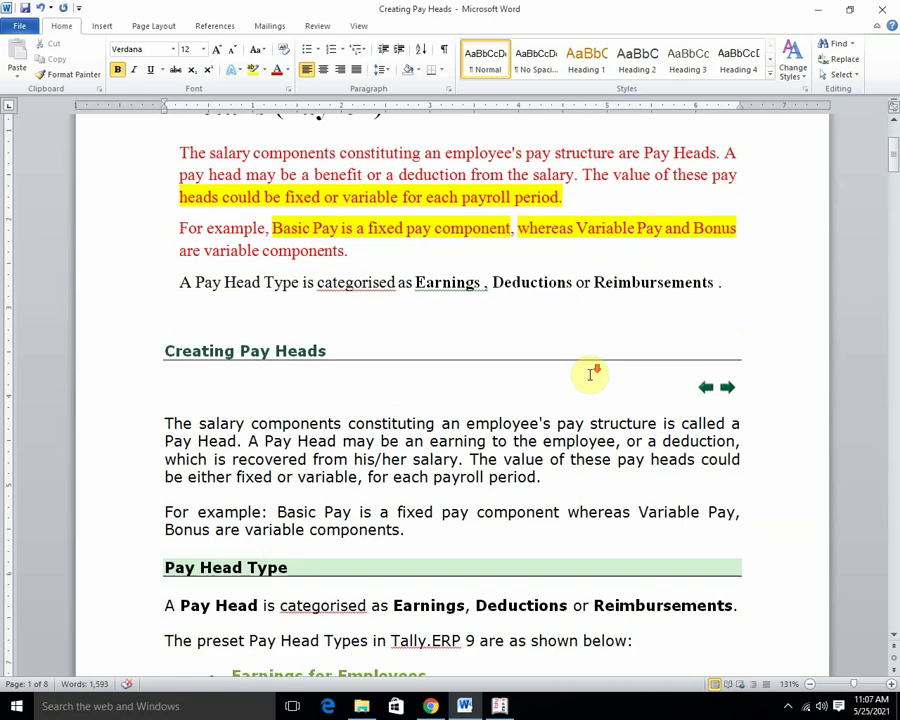
pyautogui.scroll(-2, 590, 380)
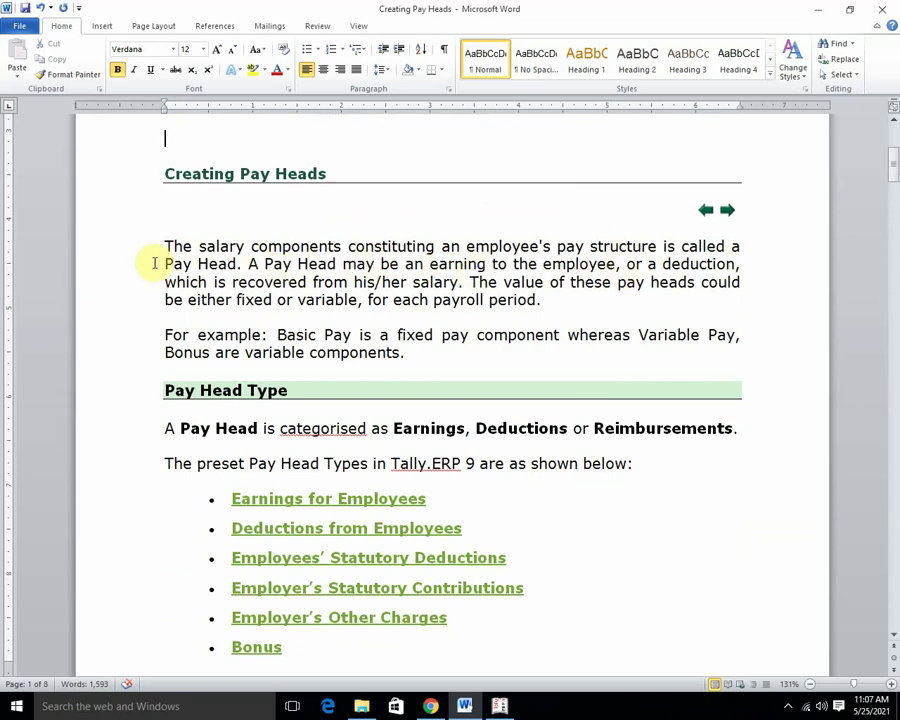
pyautogui.moveTo(249, 264); pyautogui.dragTo(612, 265)
pyautogui.click(278, 71)
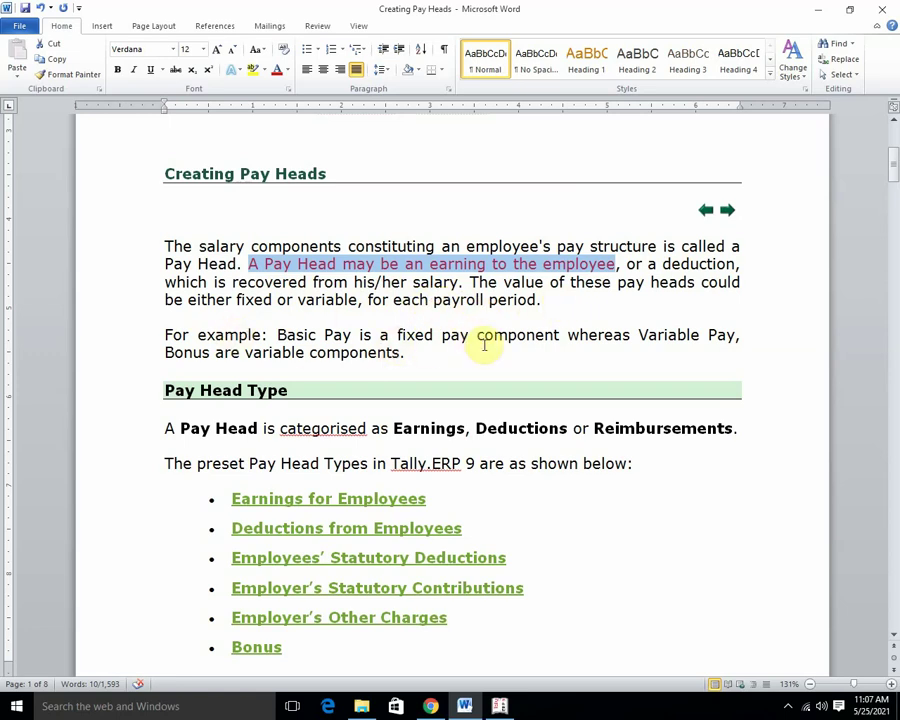
# Step: Read through the preset pay head types and the statutory pay head types listed in the notes
pyautogui.scroll(-3, 521, 360)
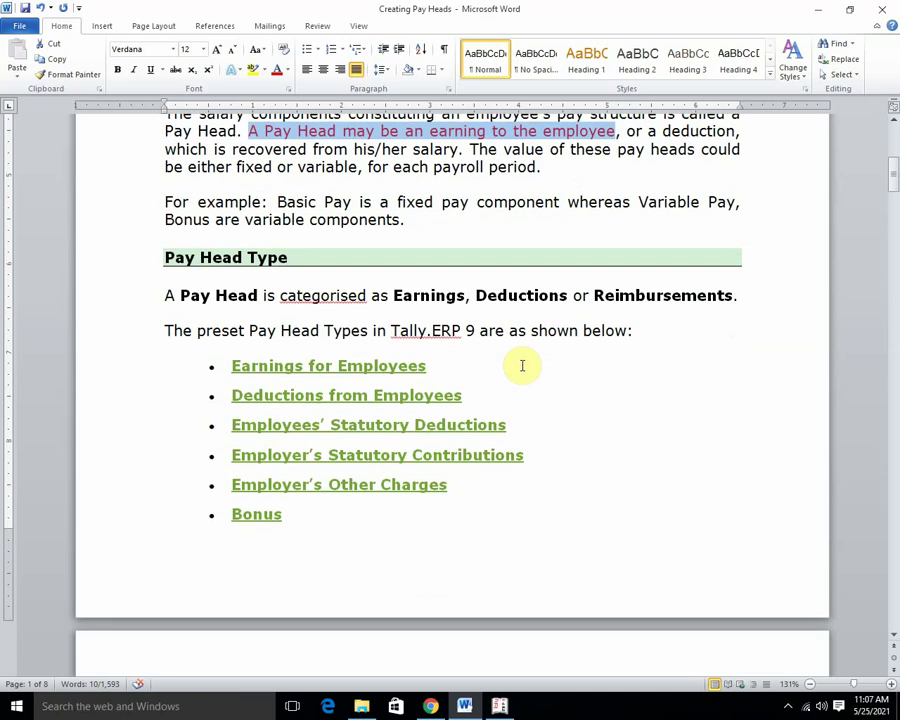
pyautogui.scroll(-1, 522, 366)
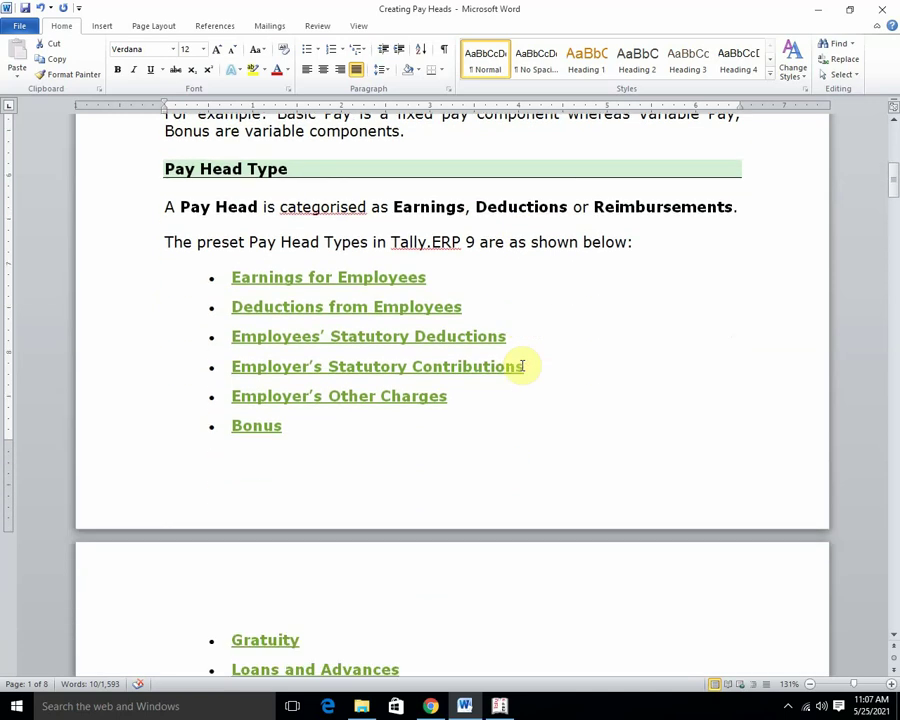
pyautogui.scroll(-1, 524, 366)
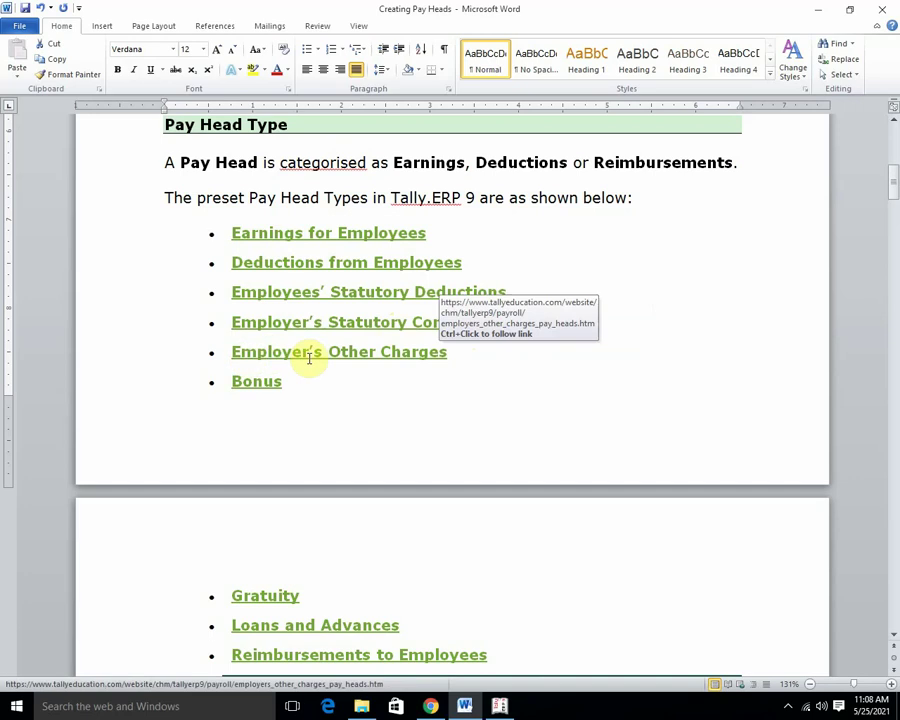
pyautogui.scroll(-1, 401, 399)
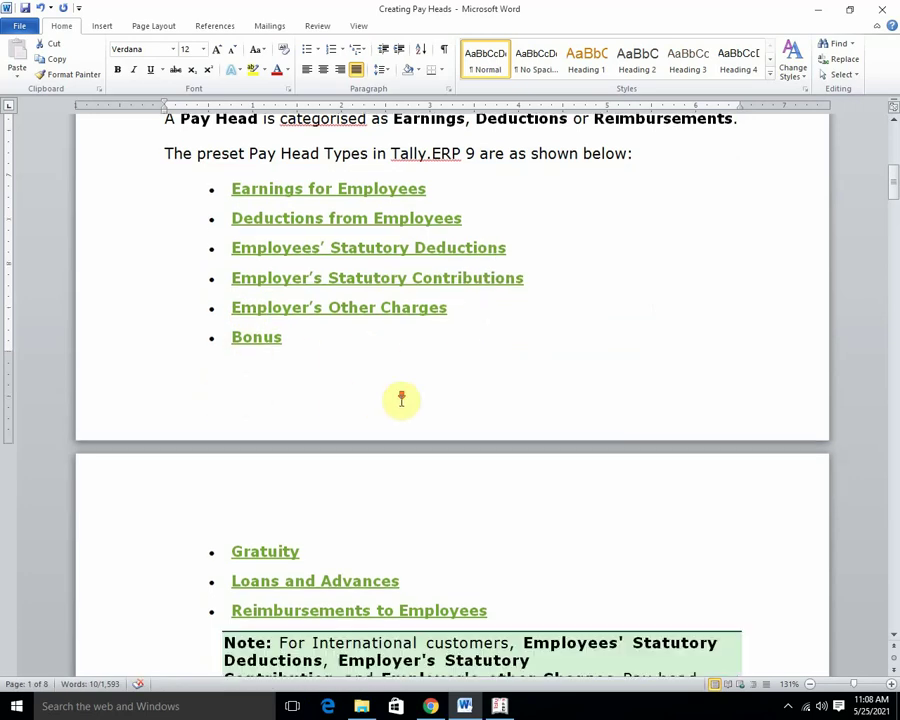
pyautogui.scroll(-1, 401, 399)
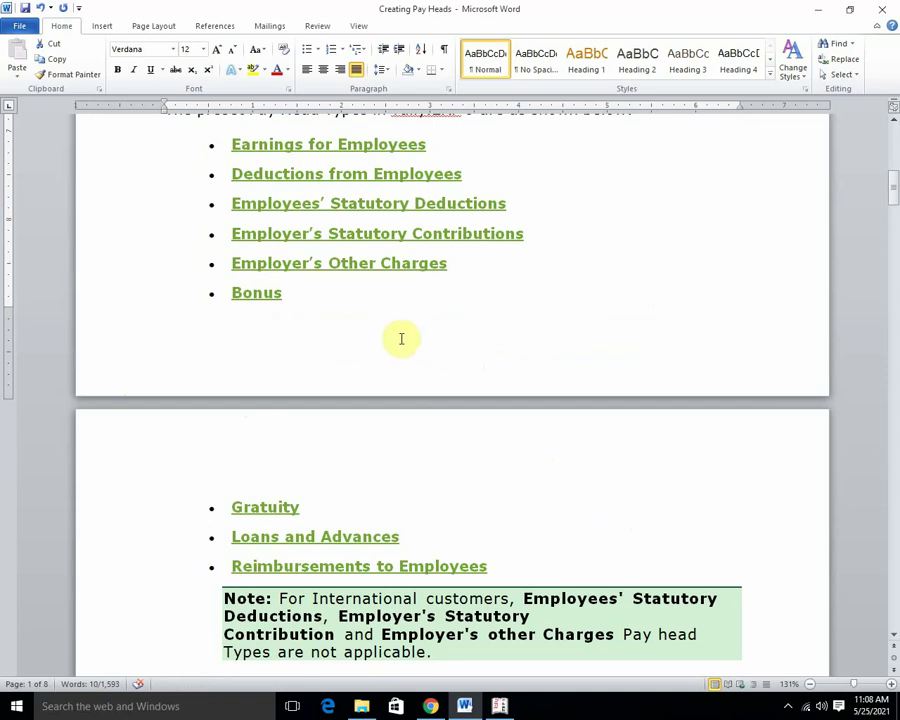
pyautogui.scroll(-2, 432, 368)
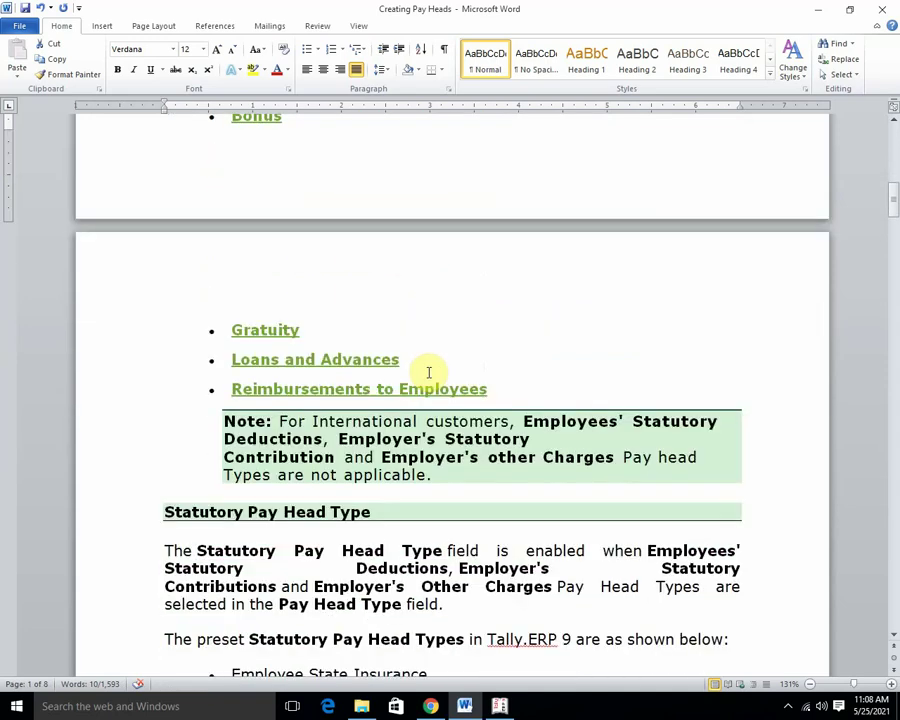
pyautogui.scroll(-4, 429, 372)
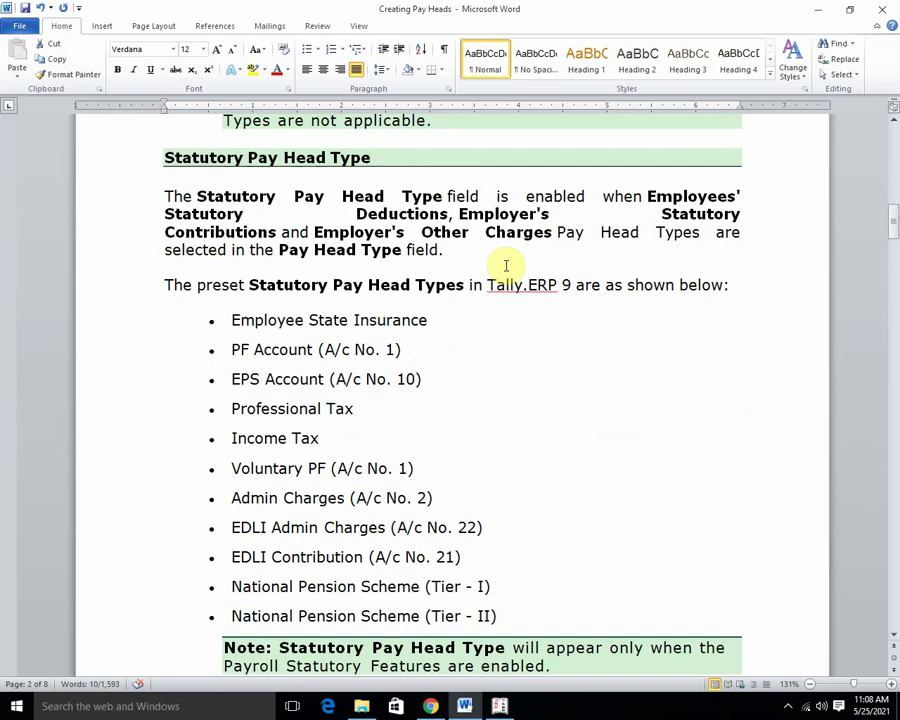
pyautogui.scroll(-1, 482, 262)
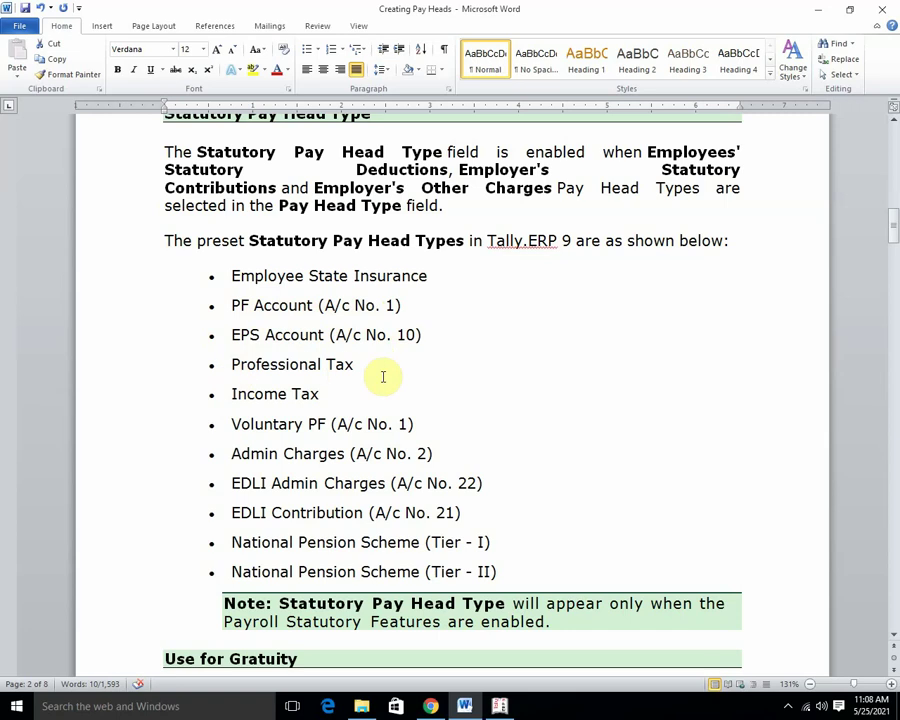
pyautogui.scroll(-1, 381, 376)
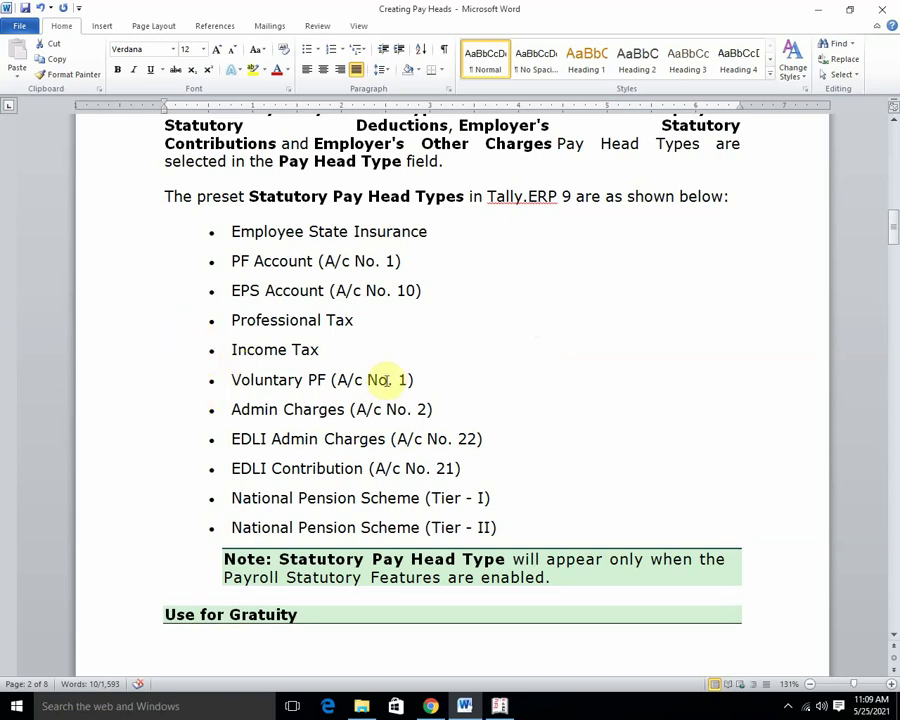
pyautogui.scroll(-4, 382, 390)
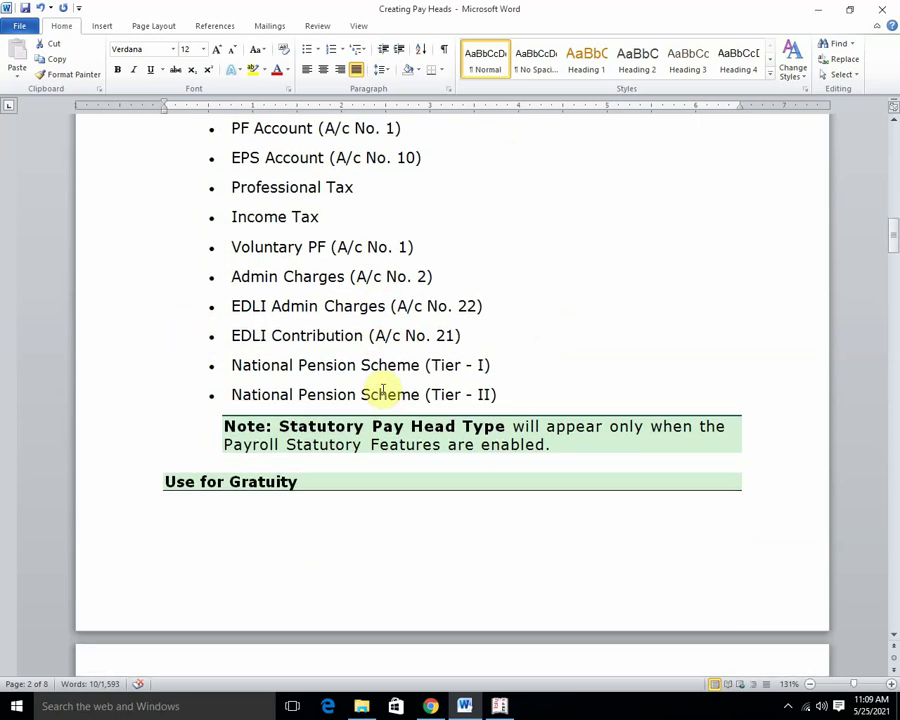
# Step: Colour the text "This parameter should be set to Yes" red under Use for Gratuity
pyautogui.scroll(-3, 385, 395)
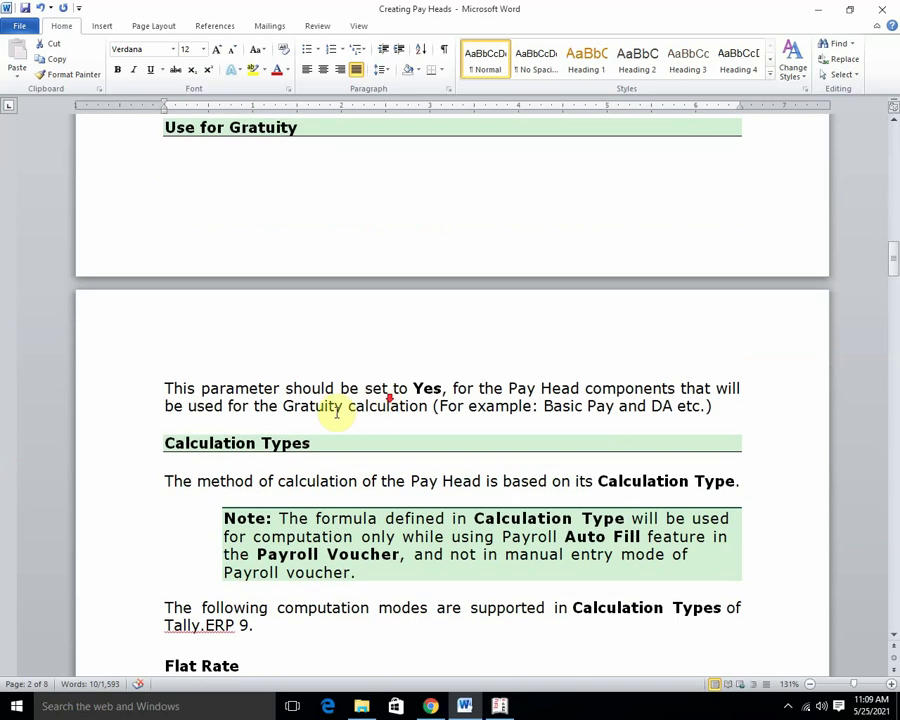
pyautogui.moveTo(163, 343); pyautogui.dragTo(426, 343)
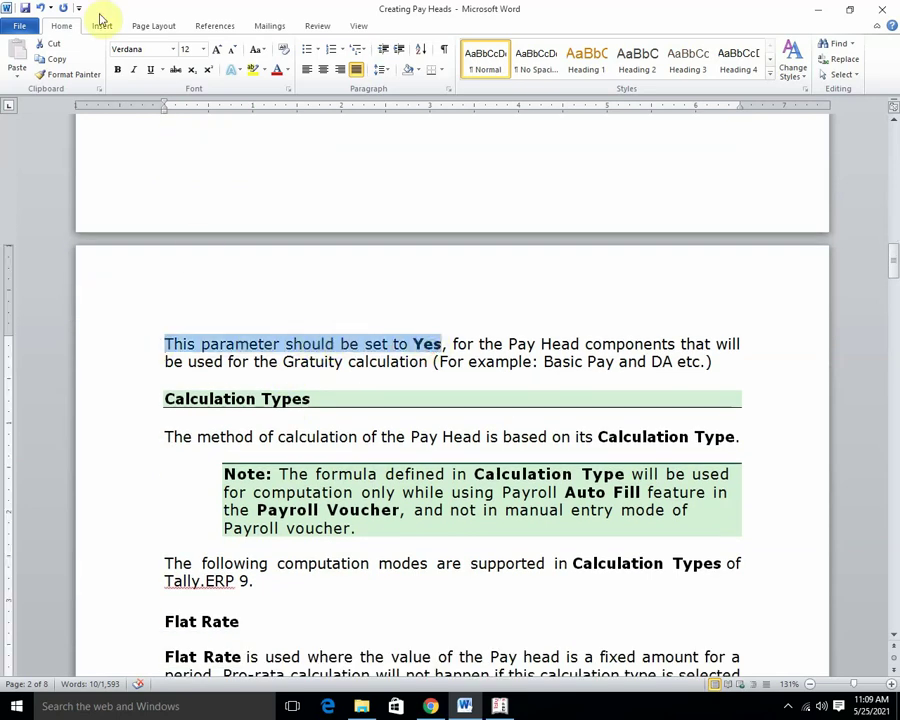
pyautogui.click(277, 70)
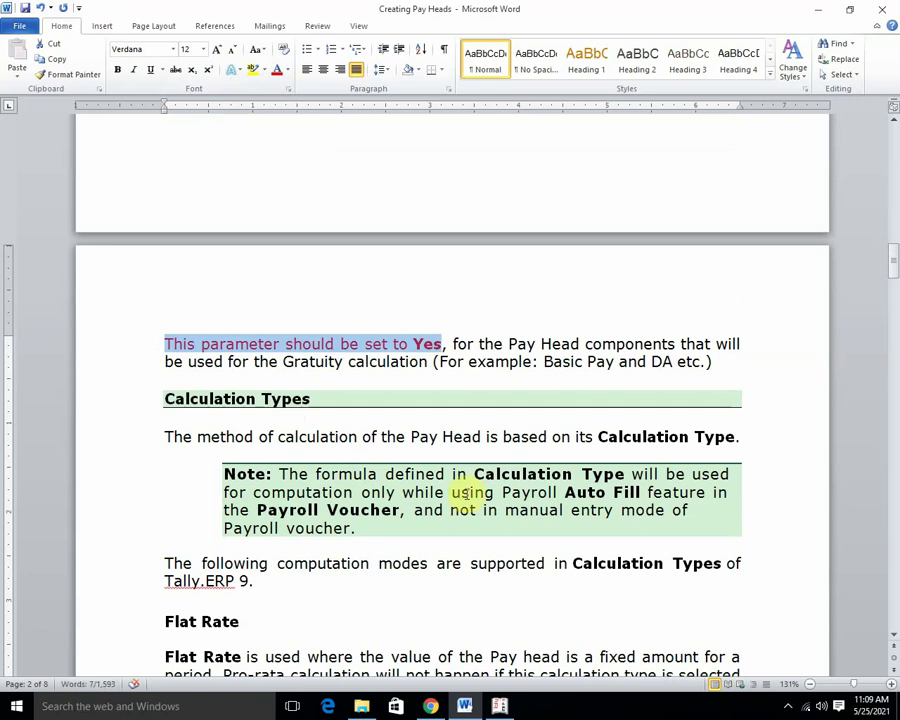
# Step: Switch to Tally.ERP 9 and set Bonus to Fixed income under Indirect Expenses, affecting net salary and shown as Bonus in the payslip
pyautogui.click(499, 707)
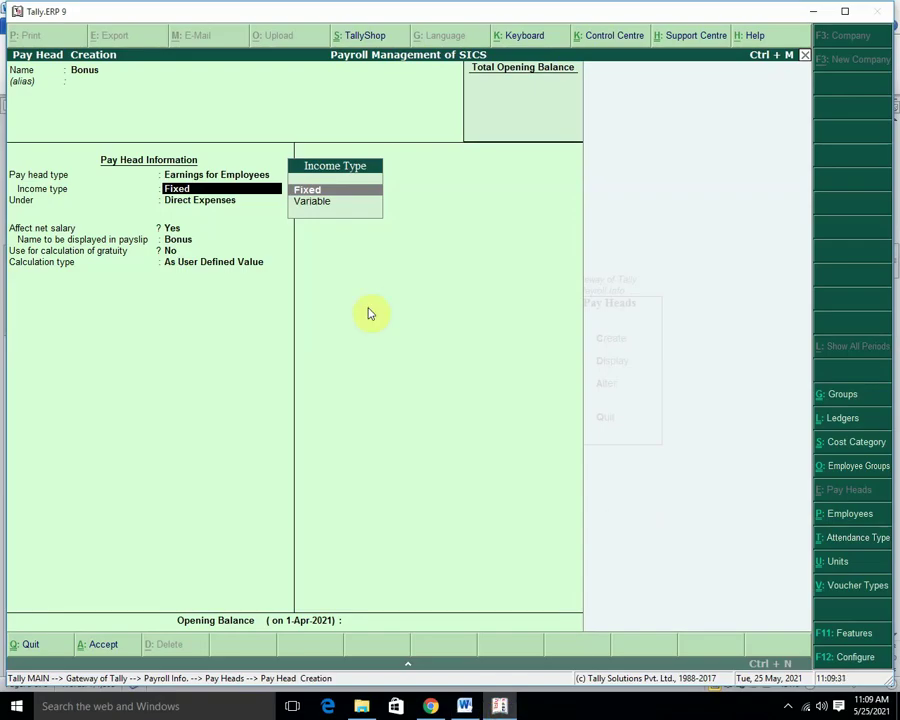
pyautogui.press('Return')
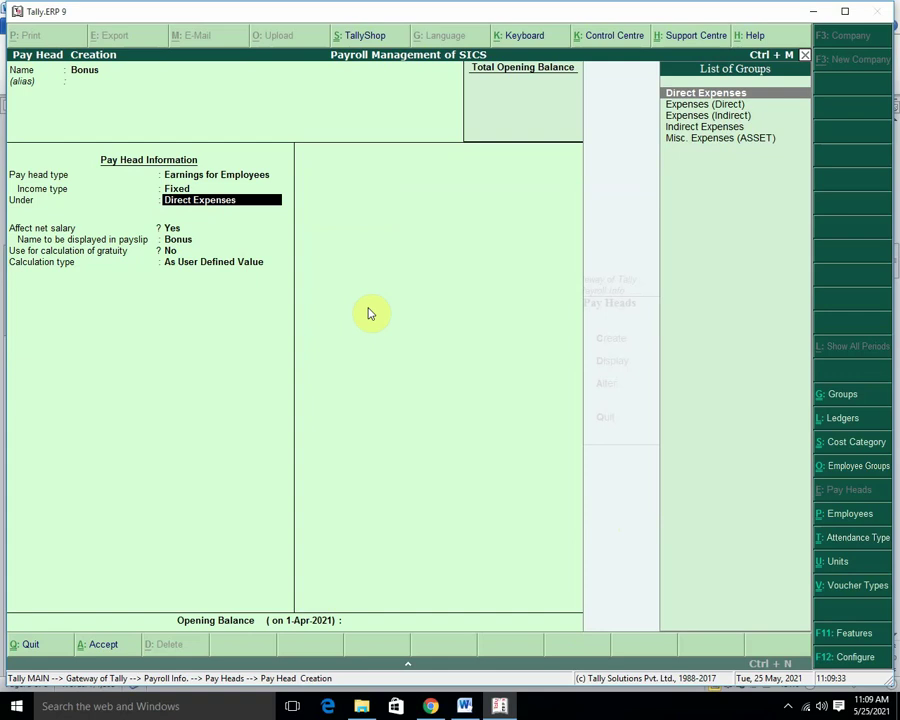
pyautogui.press('Down')
pyautogui.press('Down')
pyautogui.press('Return')
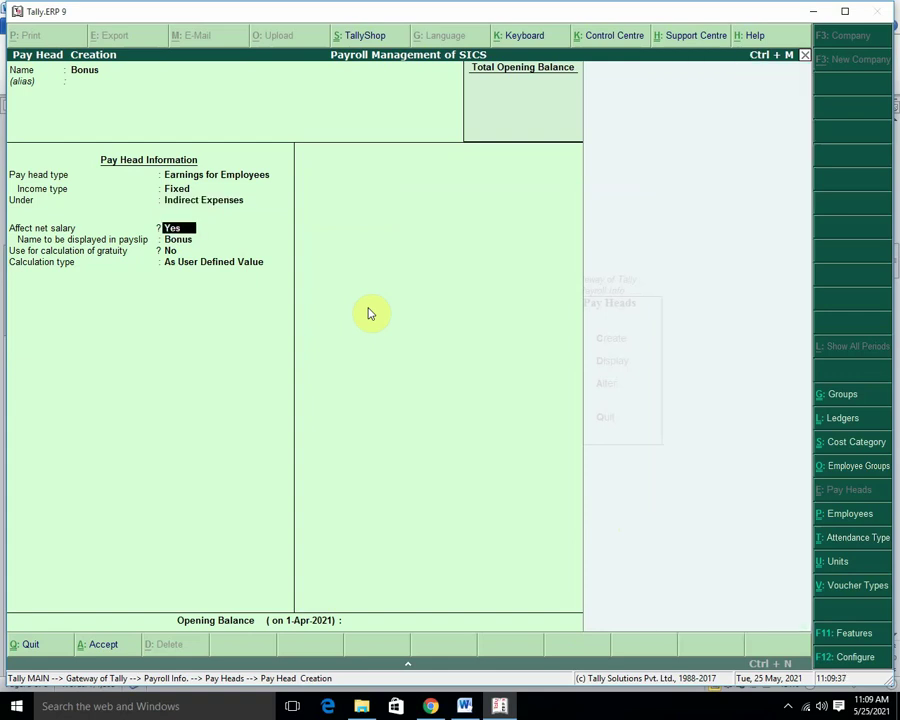
pyautogui.press('Return')
pyautogui.press('Return')
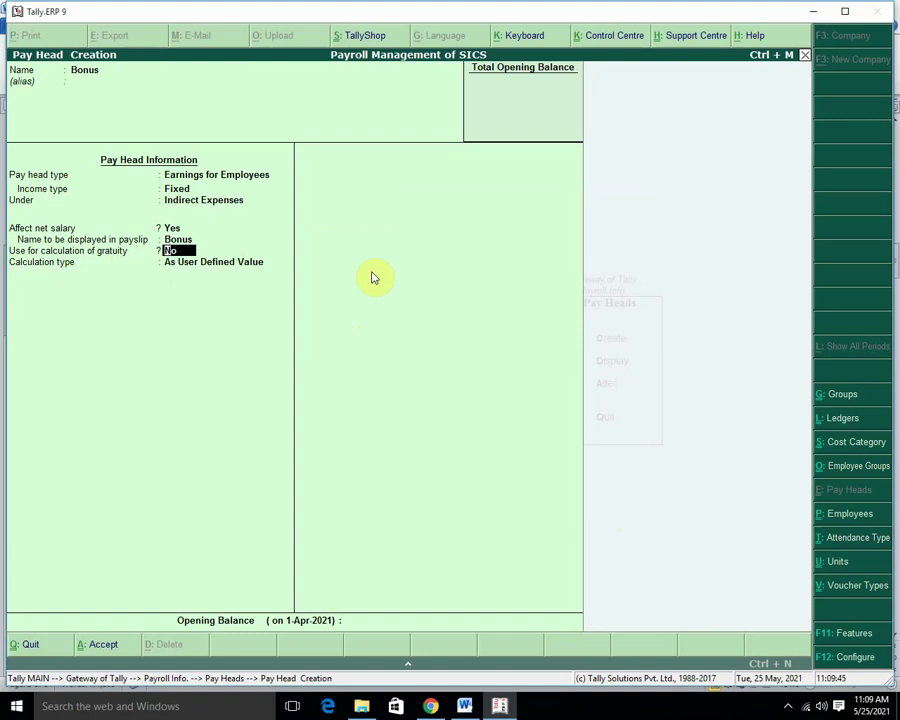
# Step: Go back to the pay head type to review the available types, and return to the gratuity setting without changing any values
pyautogui.press('Up')
pyautogui.press('Up')
pyautogui.press('Up')
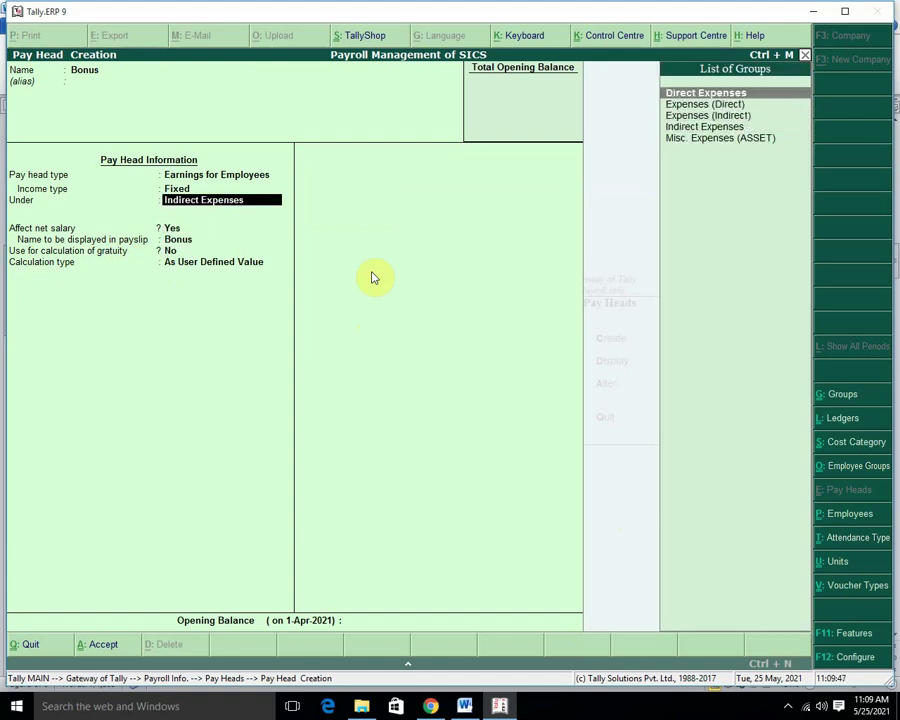
pyautogui.press('Up')
pyautogui.press('Up')
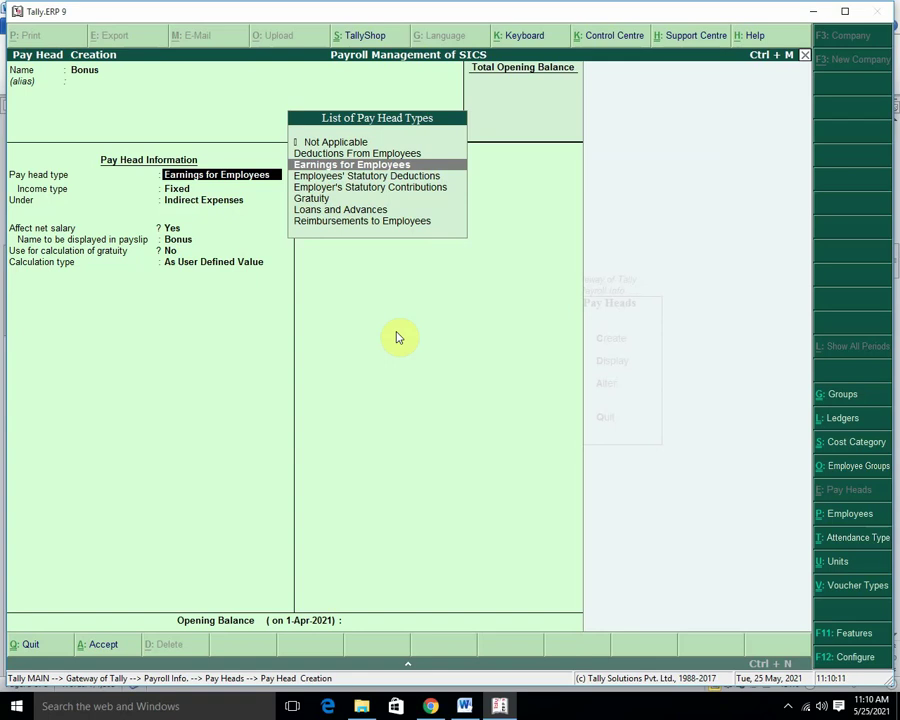
pyautogui.press('Return')
pyautogui.press('Return')
pyautogui.press('Return')
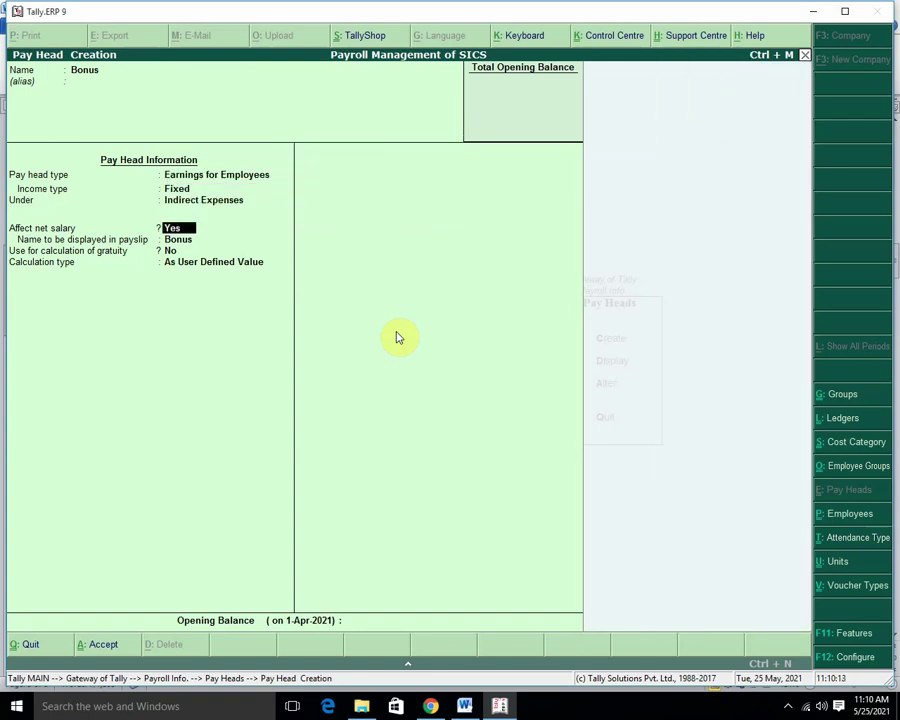
pyautogui.press('Return')
pyautogui.press('Return')
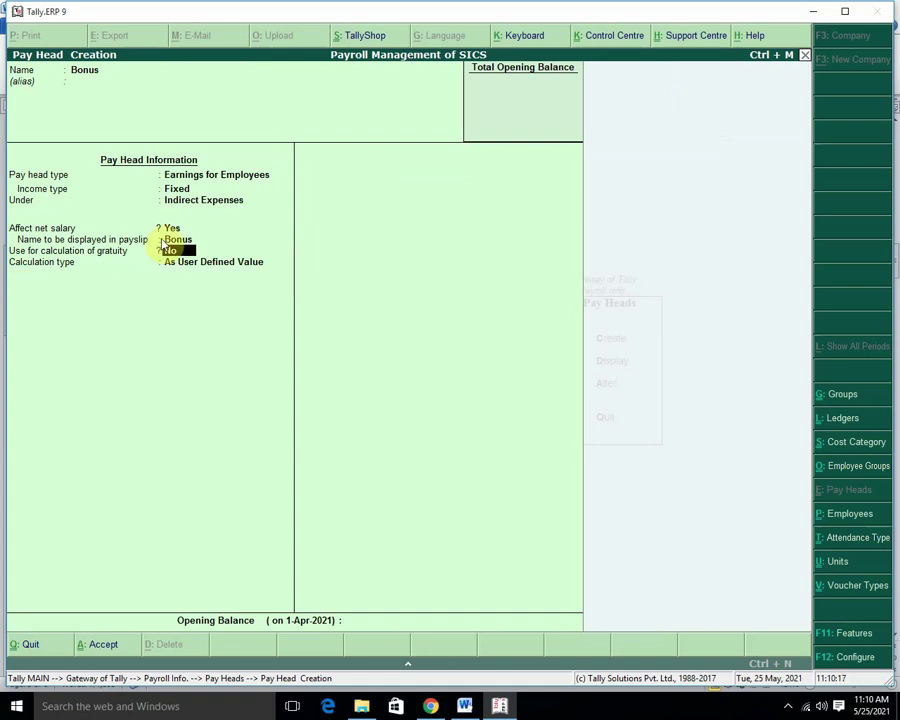
# Step: Read the Calculation Types notes in Word, and in Tally.ERP 9 keep gratuity calculation at No and open the calculation type choices
pyautogui.click(464, 706)
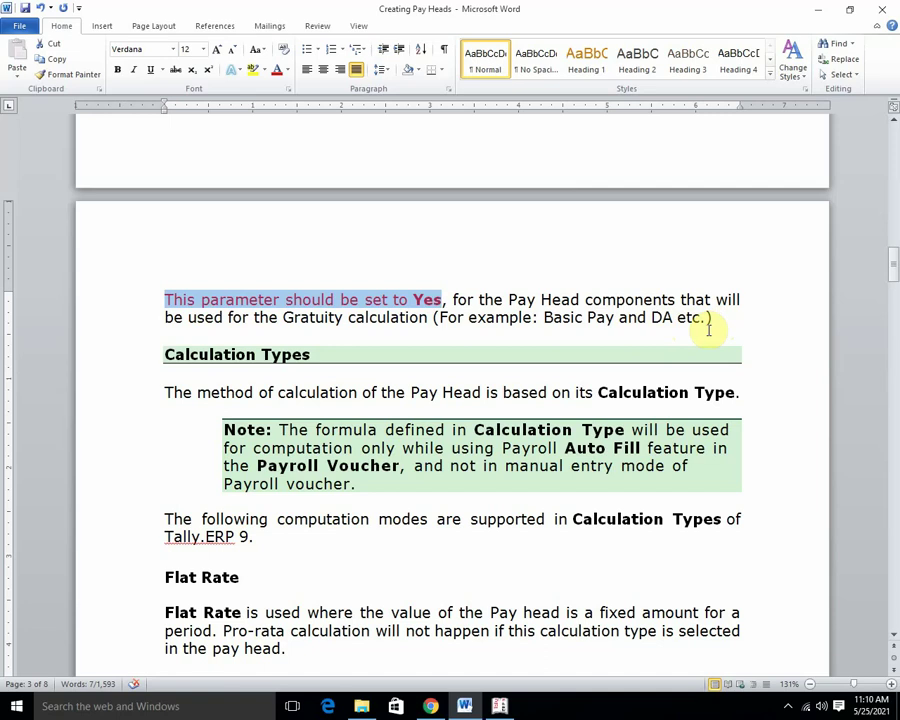
pyautogui.scroll(-2, 228, 328)
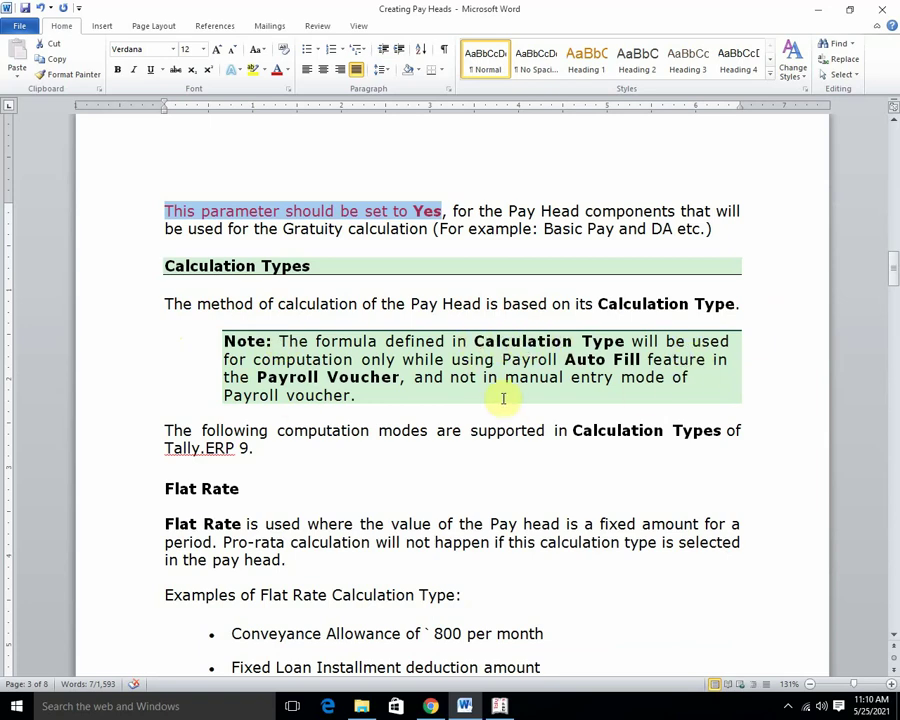
pyautogui.scroll(-1, 477, 412)
pyautogui.scroll(-3, 477, 412)
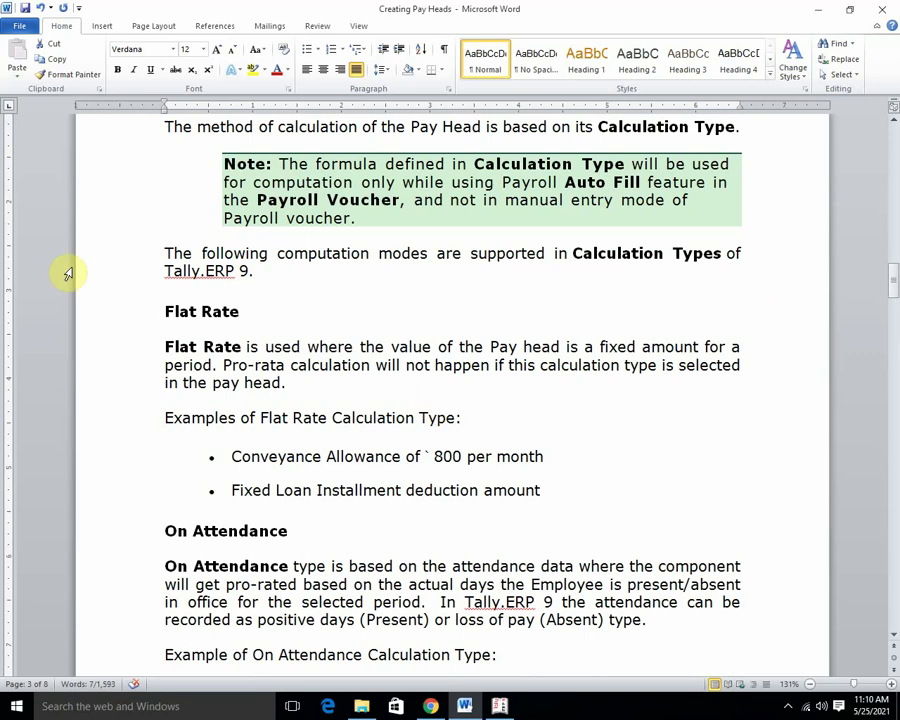
pyautogui.click(499, 706)
pyautogui.press('Return')
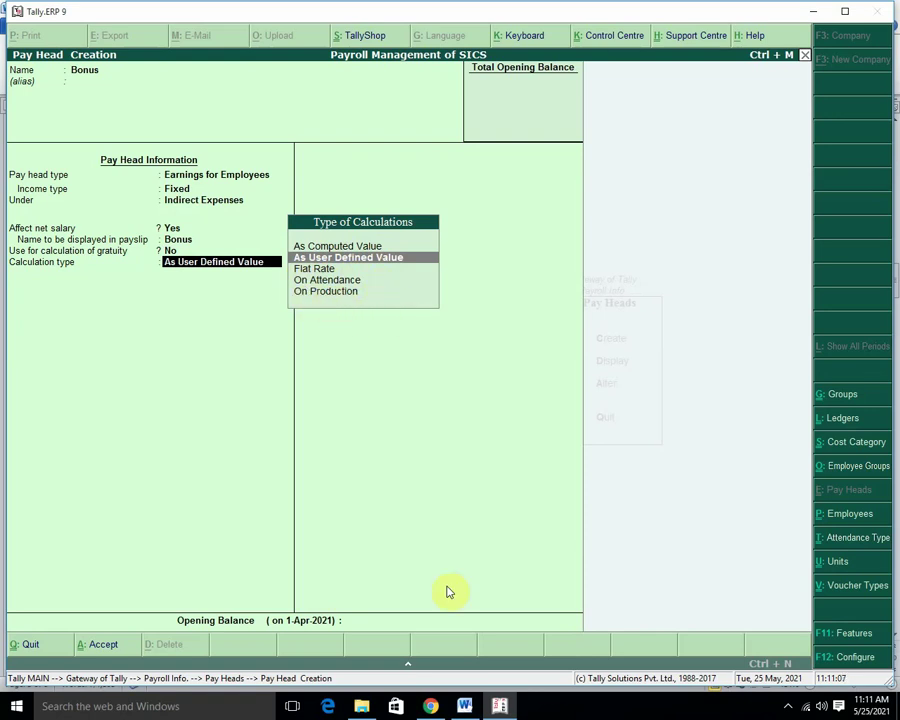
# Step: Switch to Word and colour "Flat Rate is used where the value of the Pay head is a fixed amount" red
pyautogui.click(470, 709)
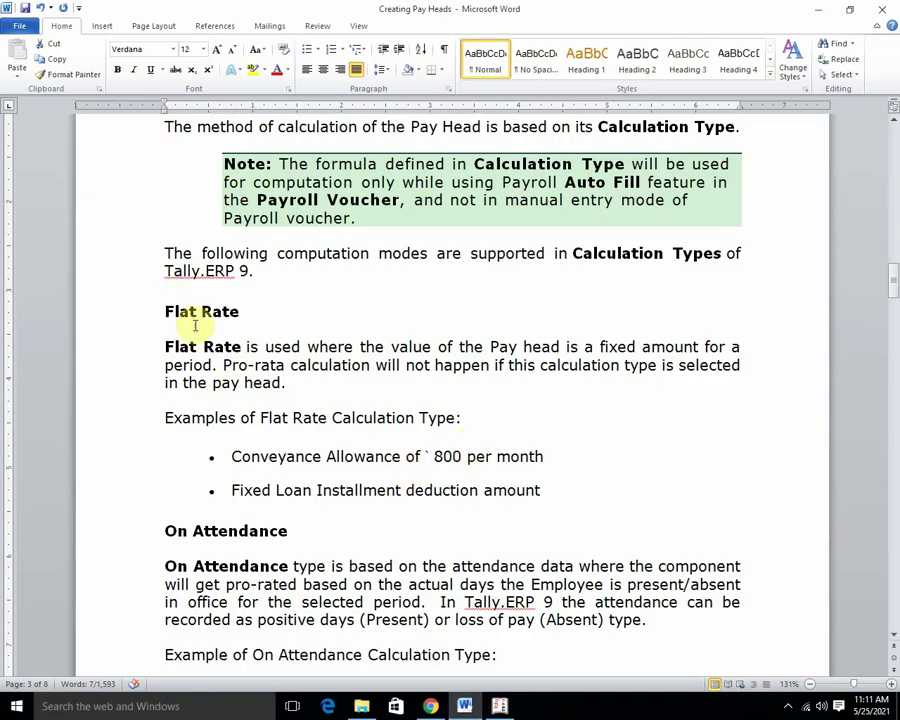
pyautogui.moveTo(160, 346); pyautogui.dragTo(690, 346)
pyautogui.click(277, 71)
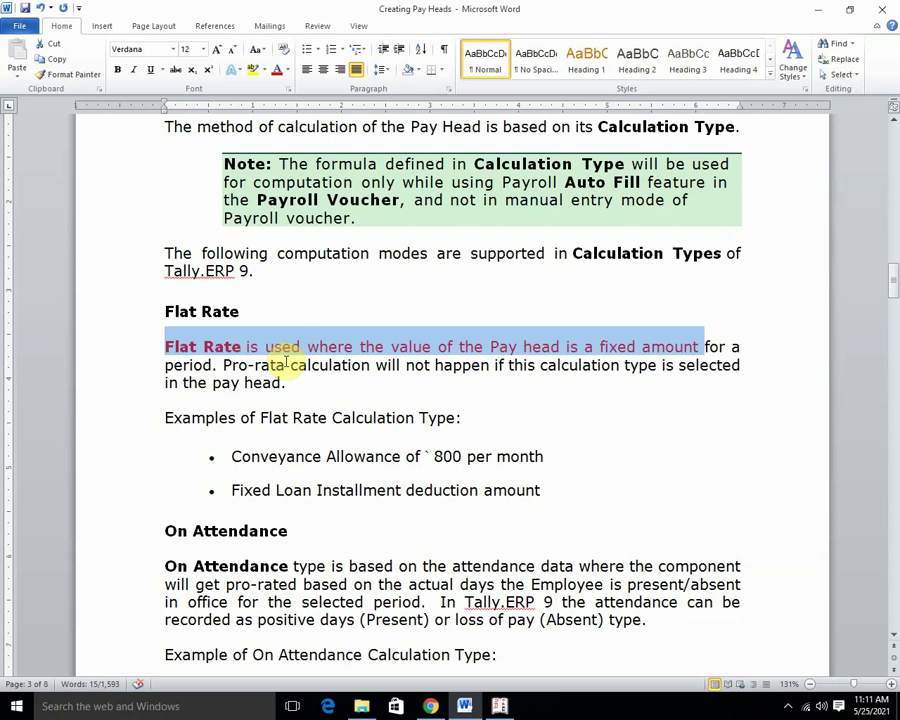
# Step: Enlarge the "Flat Rate" heading to font size 18
pyautogui.moveTo(161, 311); pyautogui.dragTo(277, 311)
pyautogui.hotkey('ctrl', 'shift', '.')
pyautogui.hotkey('ctrl', 'shift', '.')
pyautogui.hotkey('ctrl', 'shift', '.')
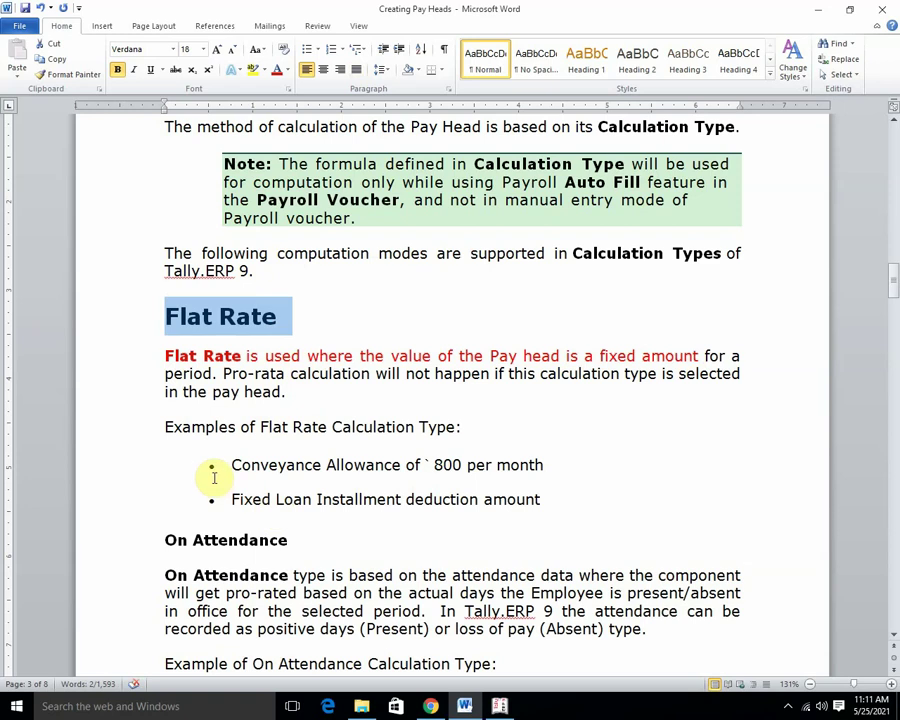
# Step: Colour both Flat Rate example bullets red, the Conveyance Allowance line and the Fixed Loan Installment deduction line
pyautogui.moveTo(219, 462); pyautogui.dragTo(576, 465)
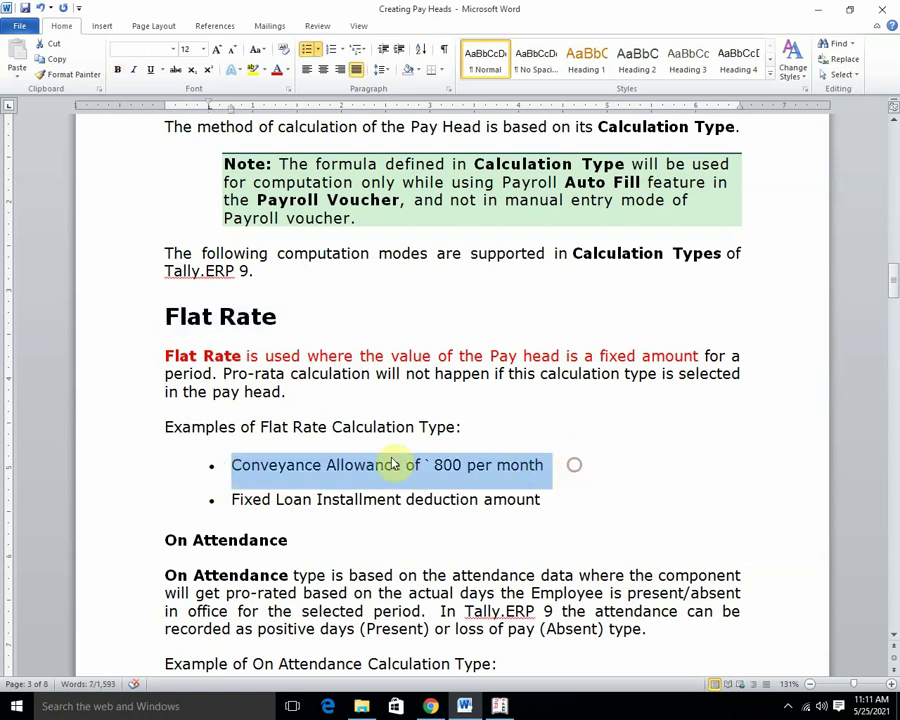
pyautogui.click(277, 71)
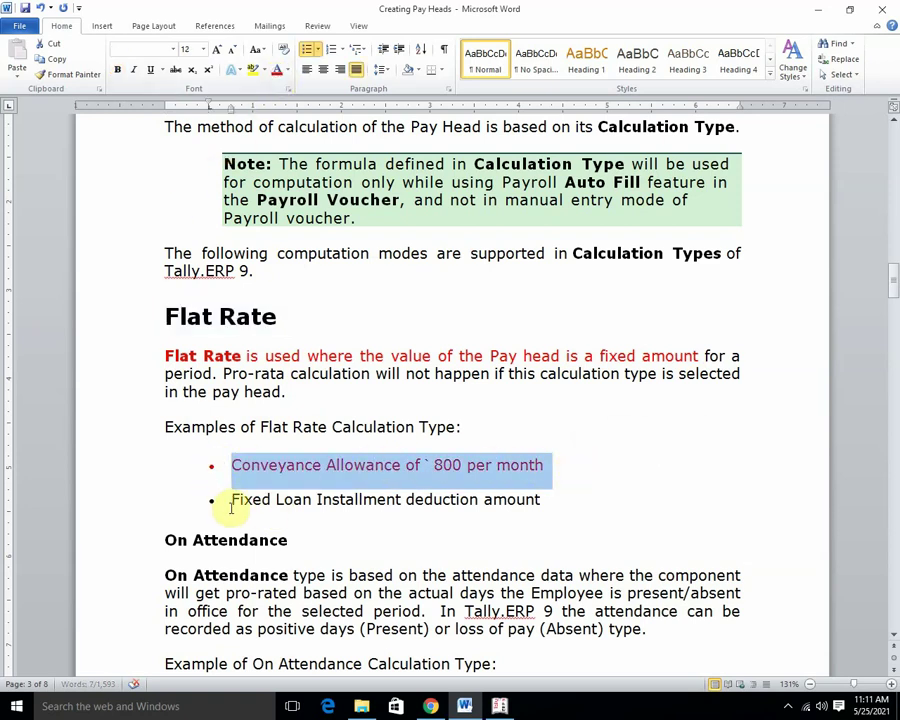
pyautogui.moveTo(228, 500); pyautogui.dragTo(559, 499)
pyautogui.click(280, 72)
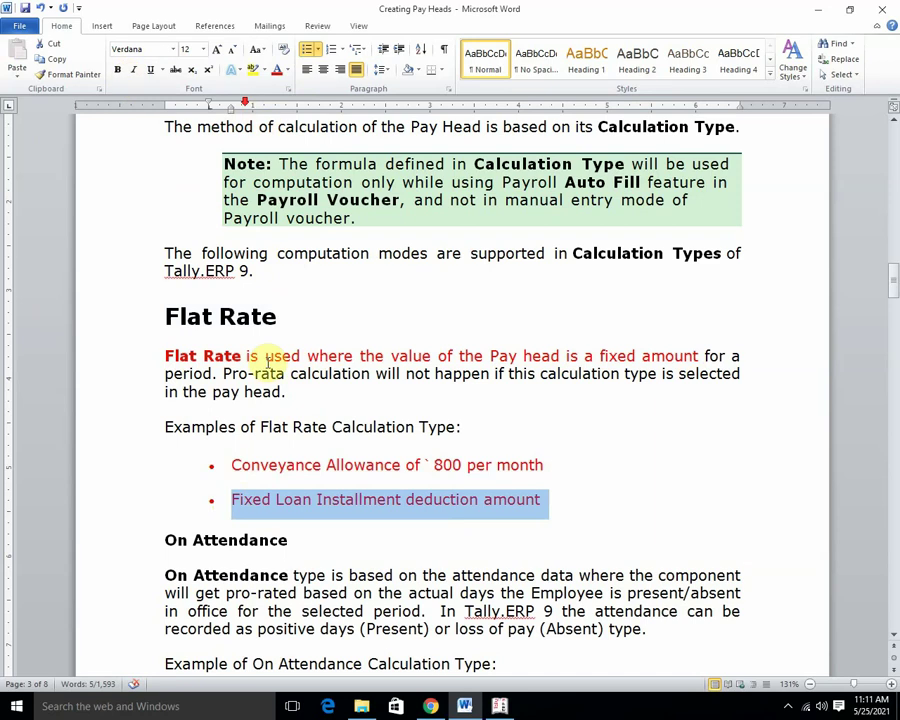
# Step: Enlarge the "On Attendance" heading to font size 18
pyautogui.scroll(-4, 160, 296)
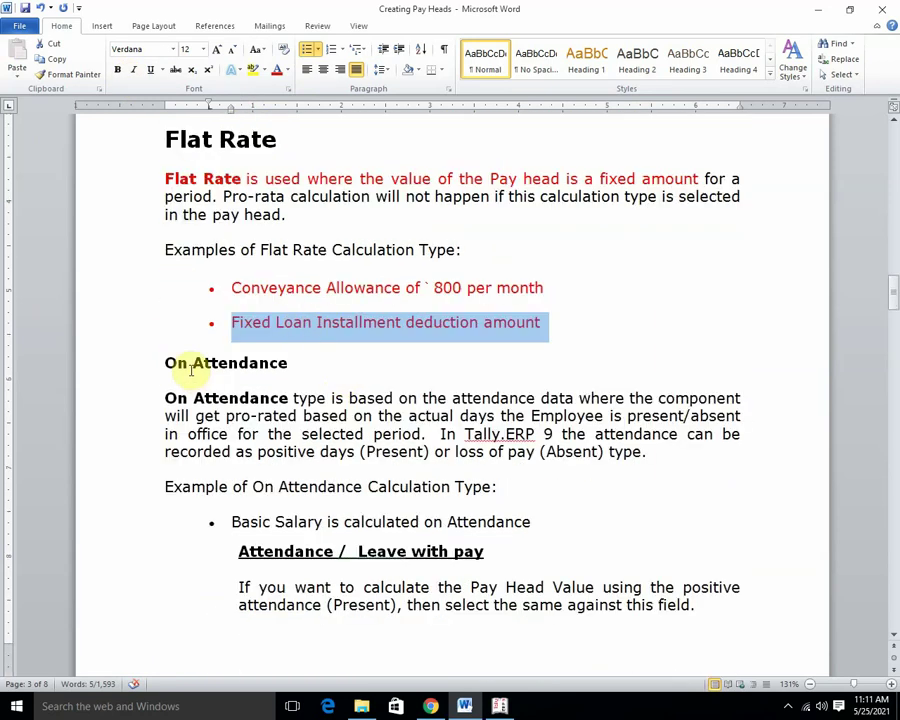
pyautogui.moveTo(162, 363); pyautogui.dragTo(297, 363)
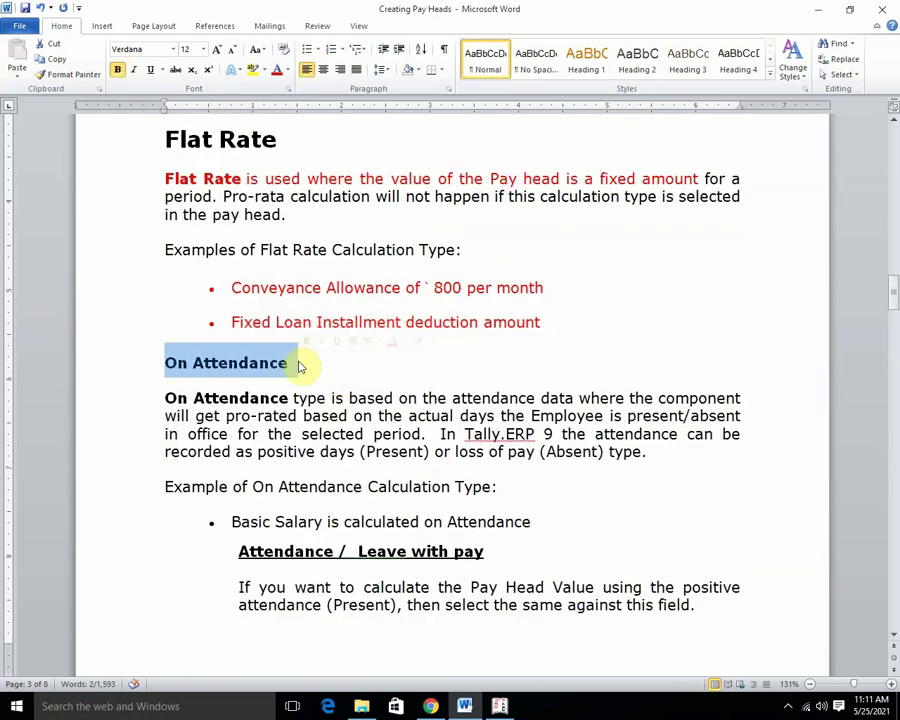
pyautogui.hotkey('ctrl', 'shift', '.')
pyautogui.hotkey('ctrl', 'shift', '.')
pyautogui.hotkey('ctrl', 'shift', '.')
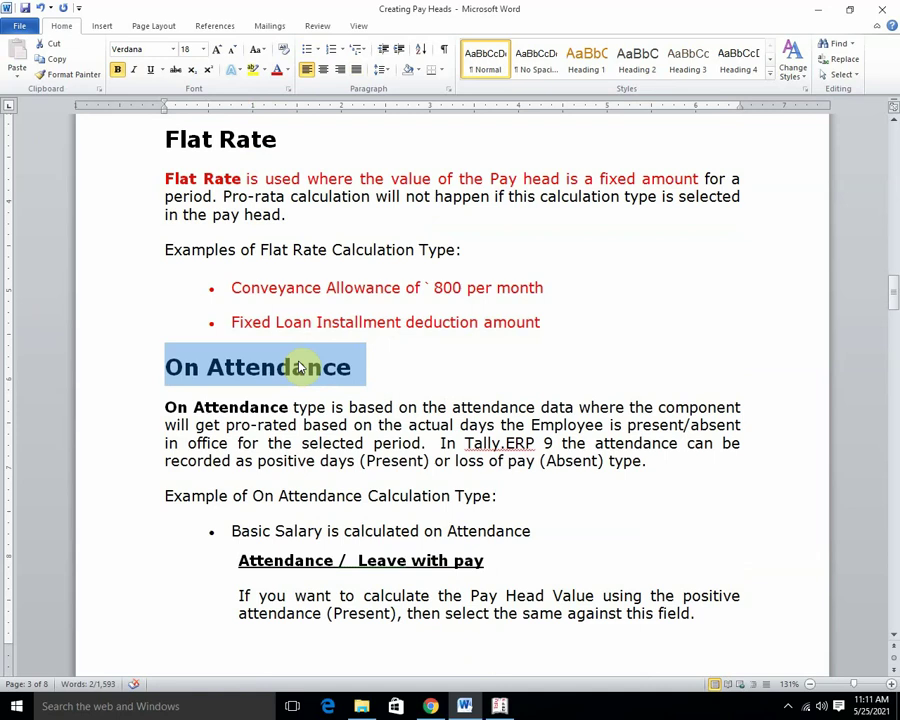
# Step: Colour the first sentence of the On Attendance definition red, through "in office for the selected period"
pyautogui.click(229, 406)
pyautogui.click(158, 409)
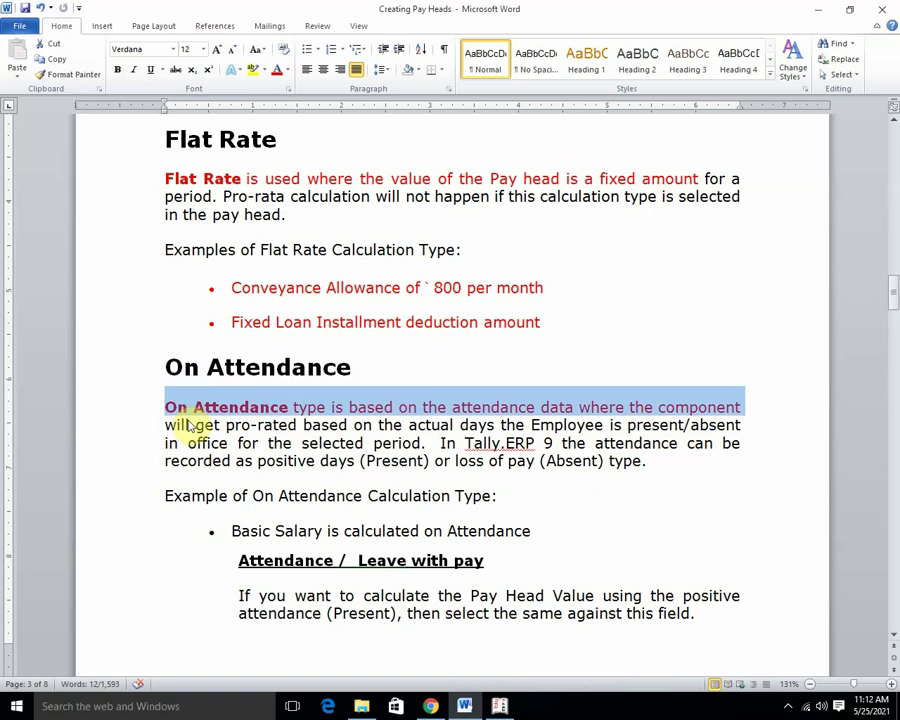
pyautogui.click(220, 425)
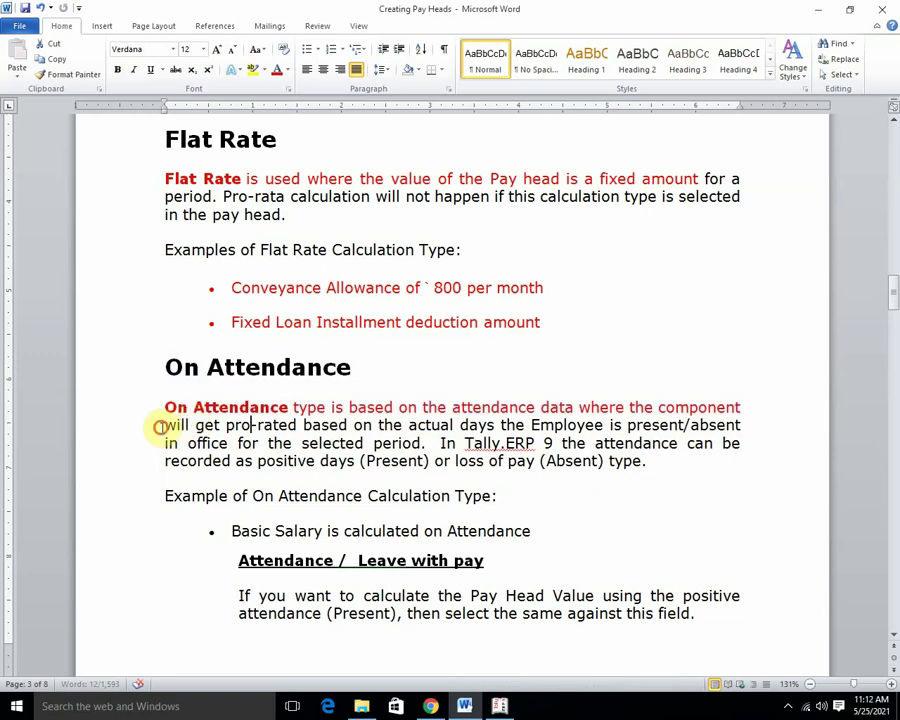
pyautogui.moveTo(160, 427); pyautogui.dragTo(421, 440)
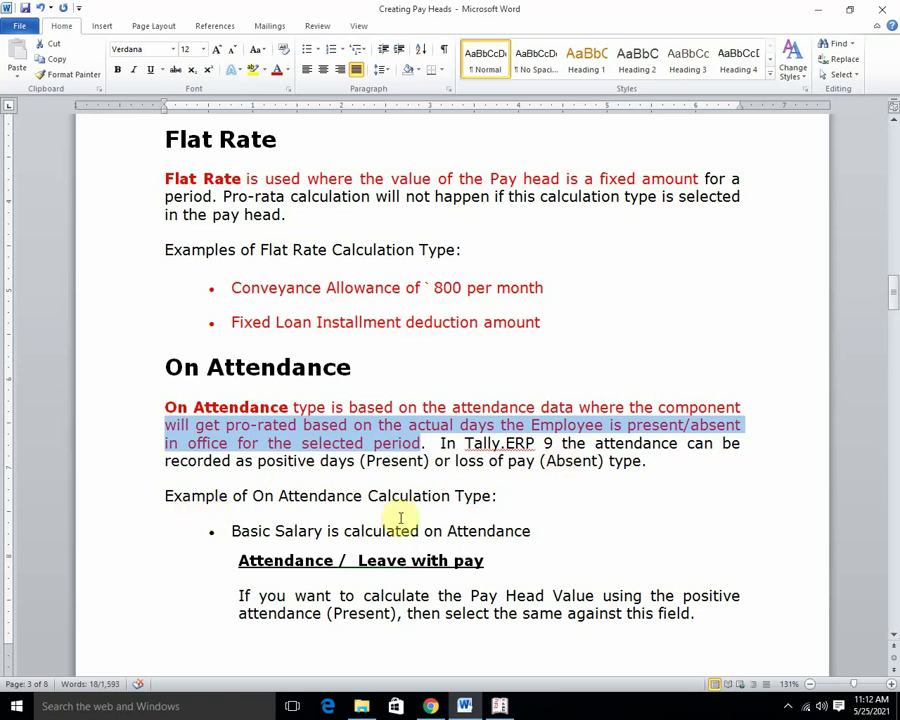
# Step: Colour the "Leave without Pay" subheading red
pyautogui.scroll(-2, 400, 520)
pyautogui.scroll(-1, 311, 438)
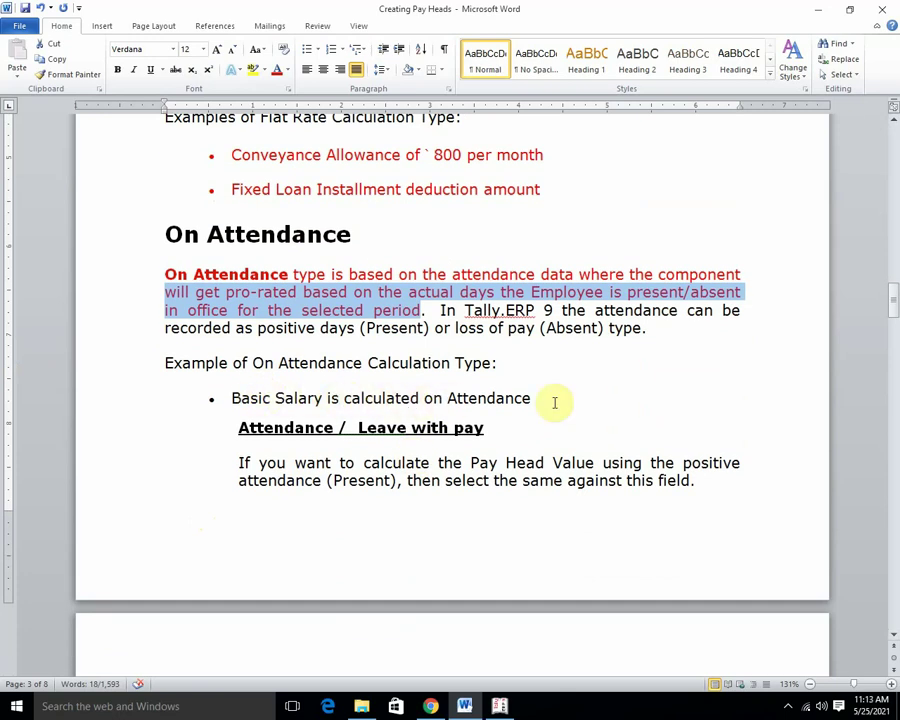
pyautogui.moveTo(234, 428); pyautogui.dragTo(498, 432)
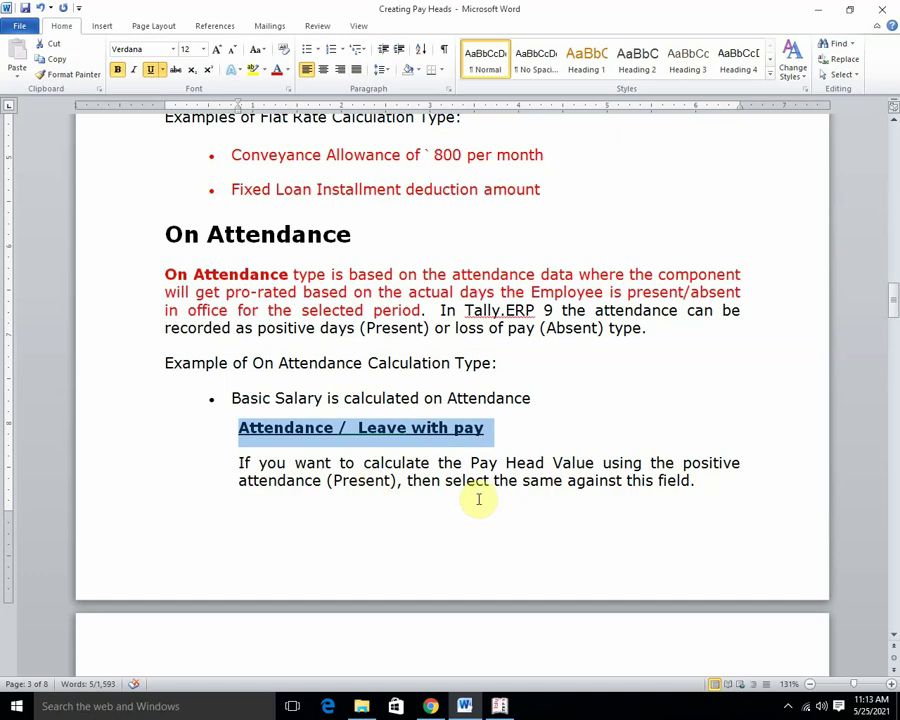
pyautogui.scroll(-5, 478, 498)
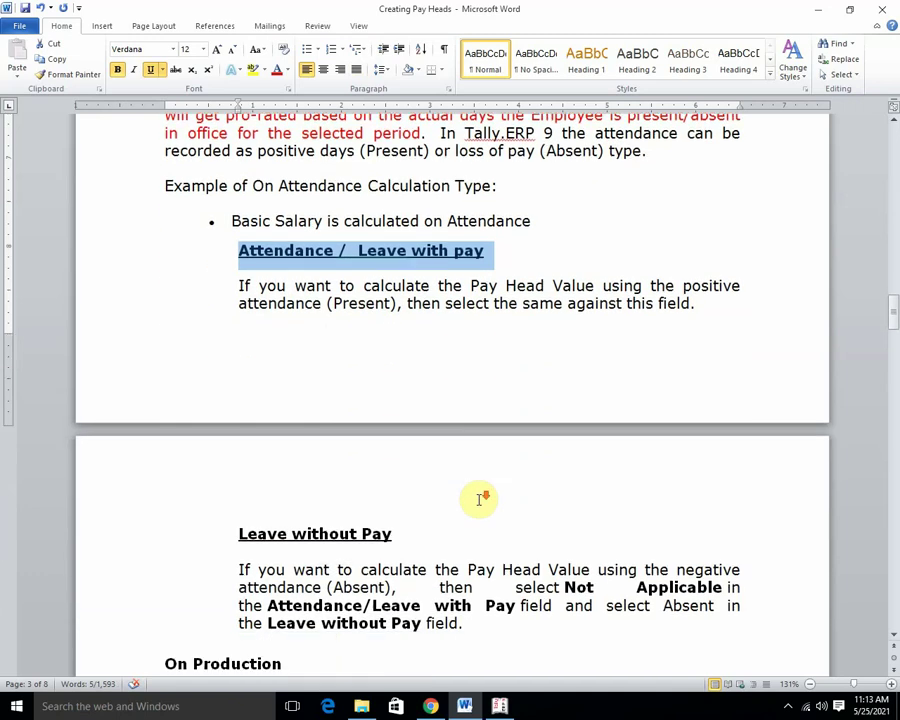
pyautogui.moveTo(237, 401); pyautogui.dragTo(396, 401)
pyautogui.click(276, 72)
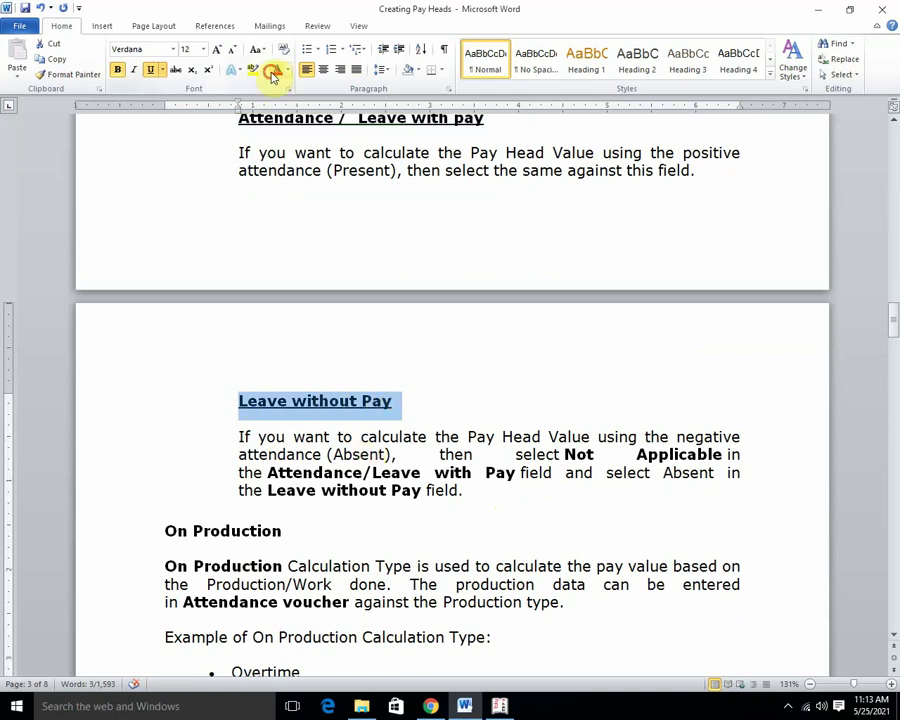
# Step: Colour "If you want to calculate the Pay Head Value using the negative attendance (Absent)," red and select the Not Applicable instruction following it
pyautogui.scroll(-2, 400, 266)
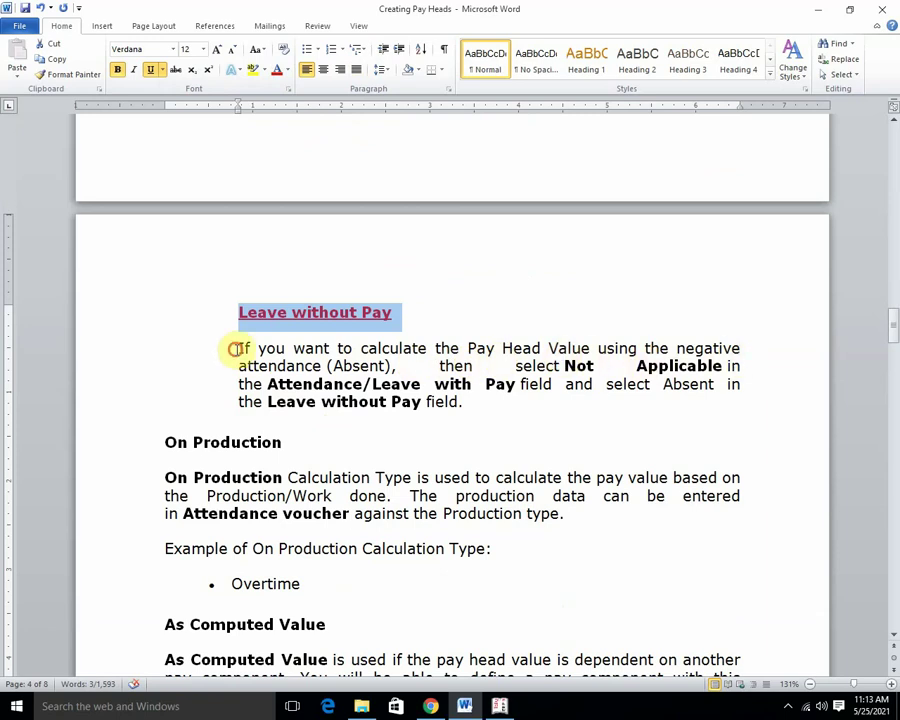
pyautogui.moveTo(238, 348); pyautogui.dragTo(438, 366)
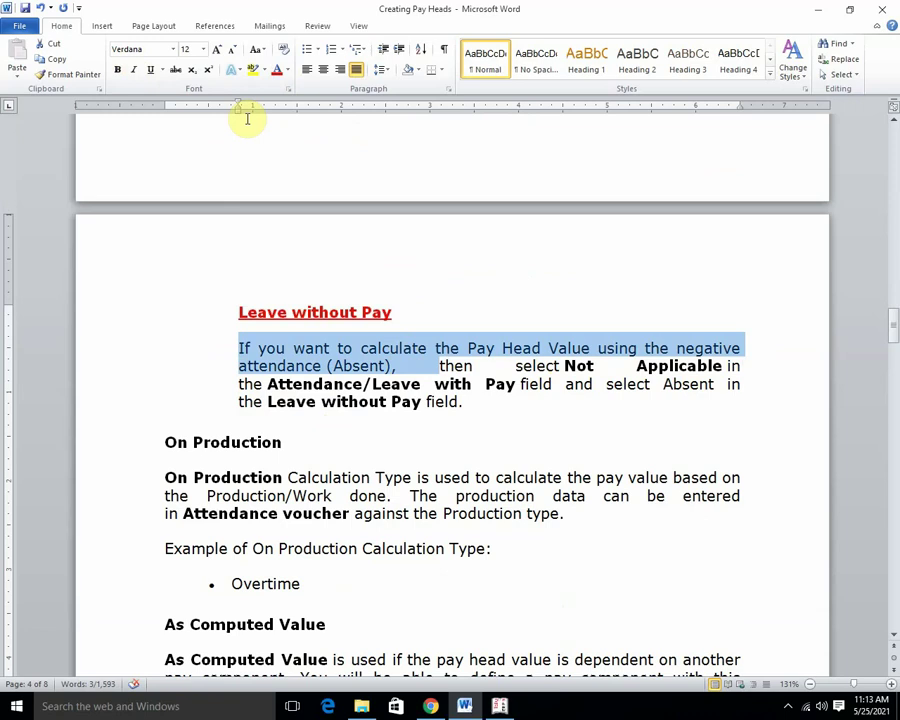
pyautogui.click(277, 70)
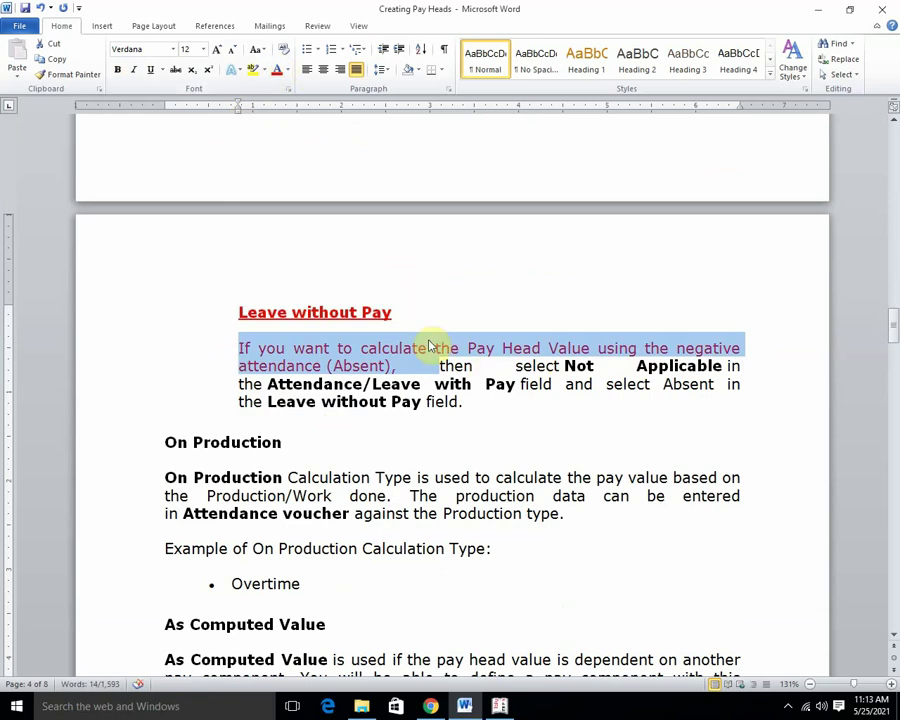
pyautogui.click(442, 366)
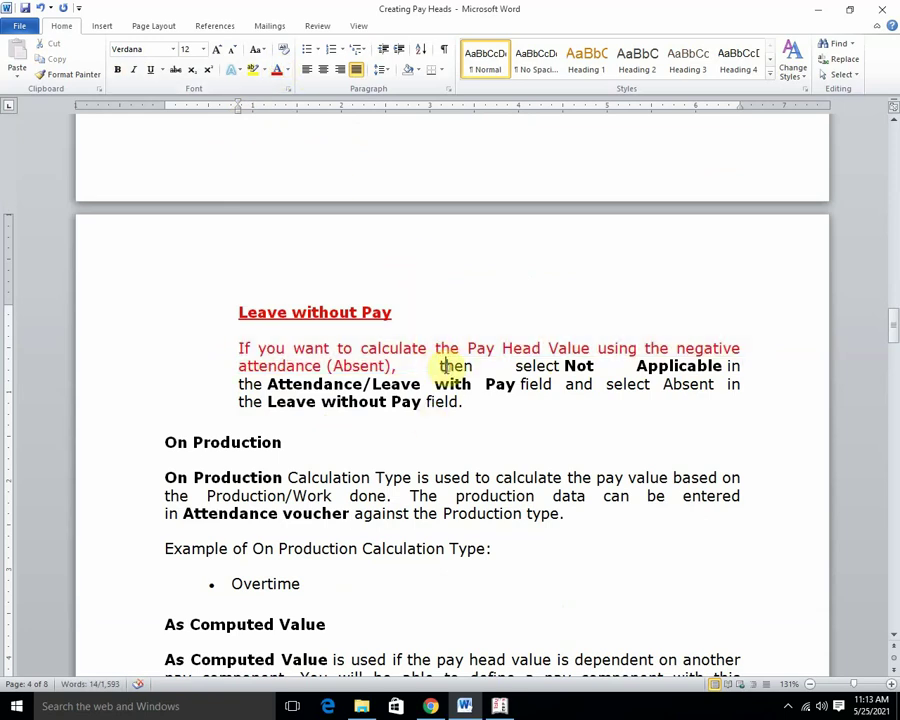
pyautogui.moveTo(440, 366); pyautogui.dragTo(723, 392)
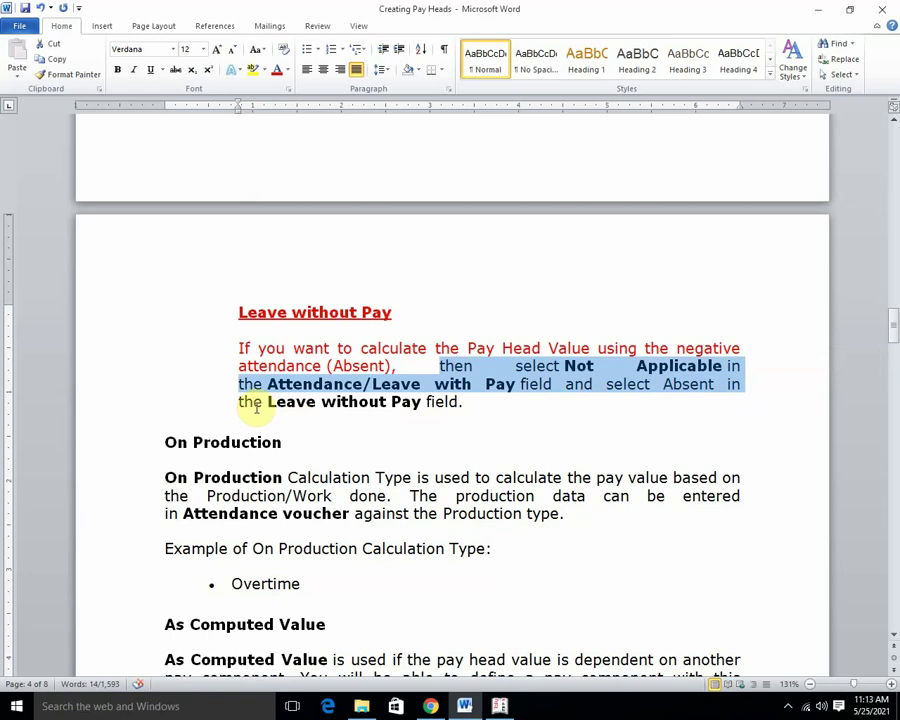
pyautogui.keyDown('shift'); pyautogui.click(457, 405); pyautogui.keyUp('shift')
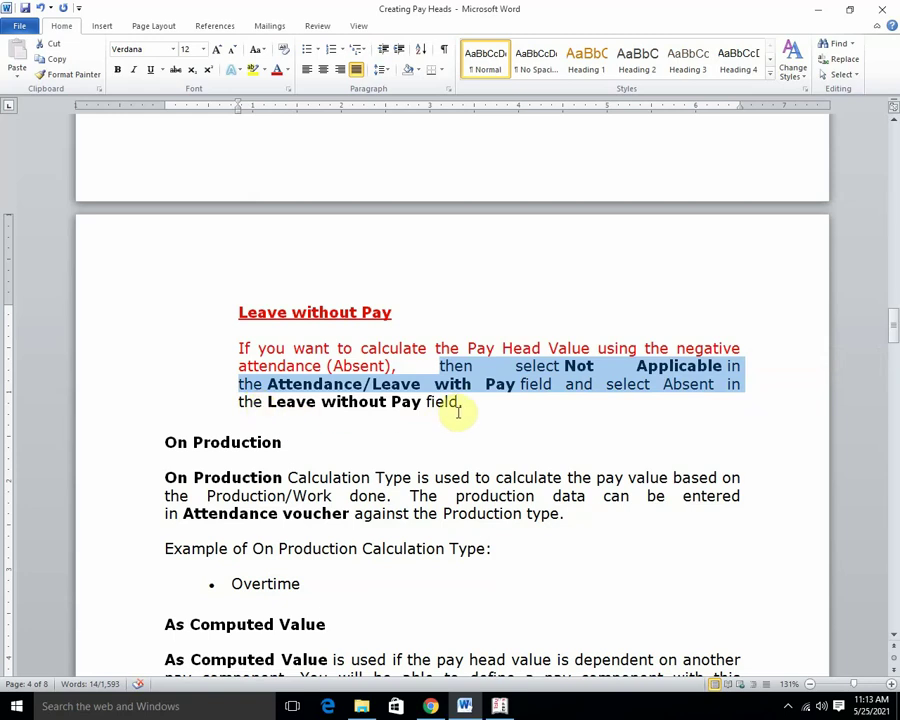
# Step: Colour the "Attendance / Leave with pay" subheading and the words "attendance (Present)," below it red
pyautogui.scroll(5, 400, 424)
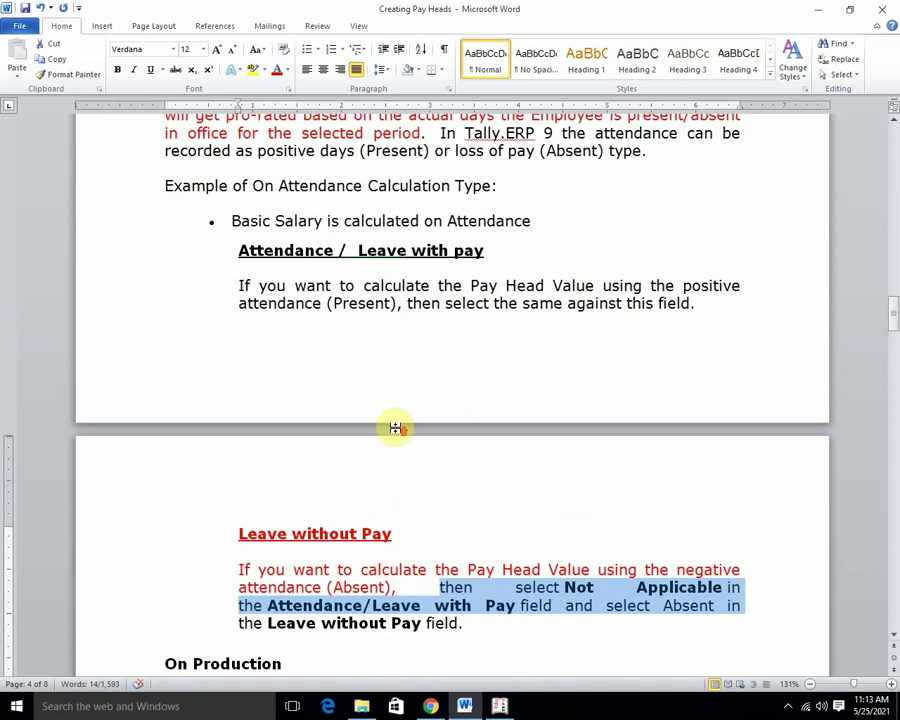
pyautogui.moveTo(231, 293); pyautogui.dragTo(502, 293)
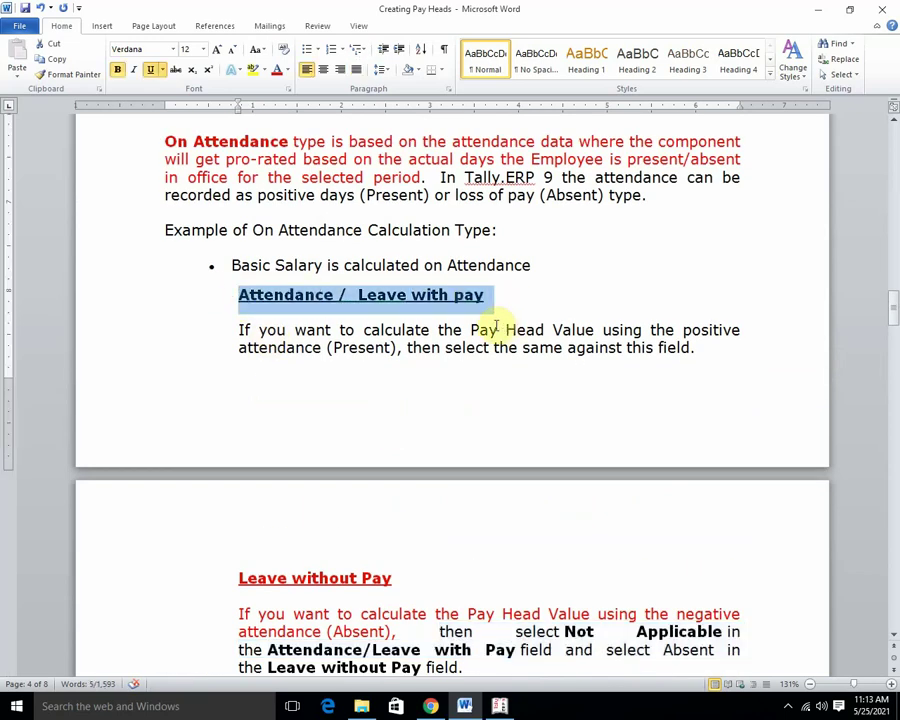
pyautogui.click(277, 70)
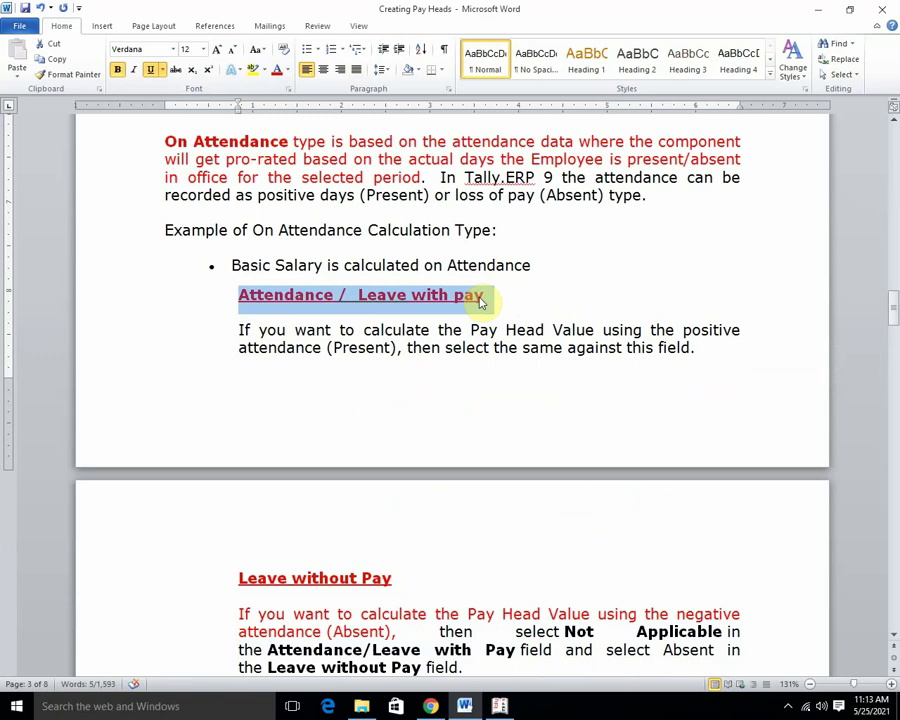
pyautogui.moveTo(318, 346); pyautogui.dragTo(406, 346)
pyautogui.click(278, 72)
# Step: Enlarge the "On Production" heading to font size 18
pyautogui.scroll(-3, 381, 518)
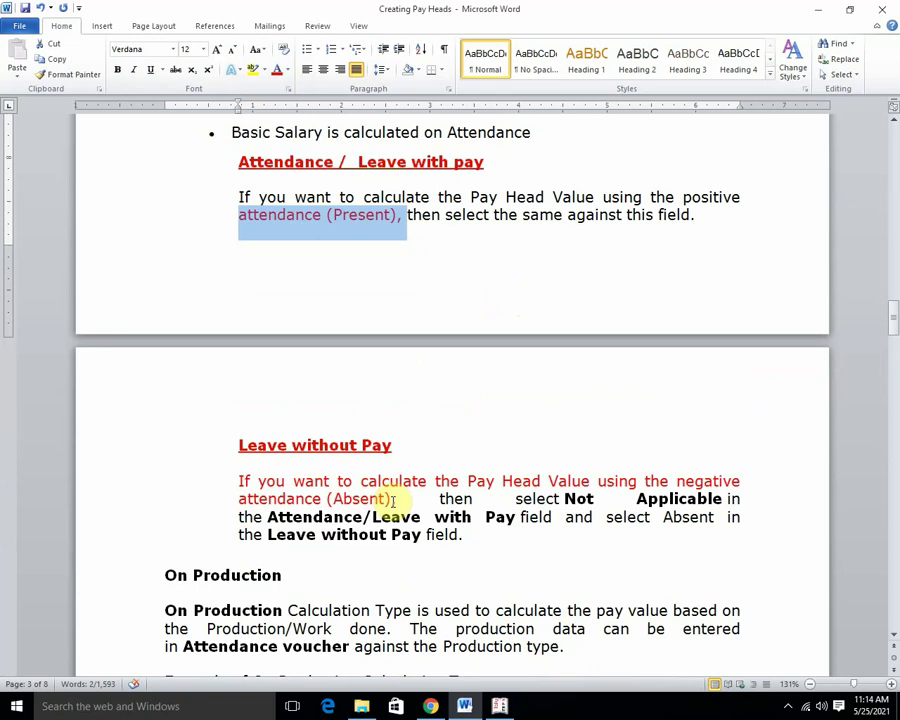
pyautogui.scroll(-3, 374, 484)
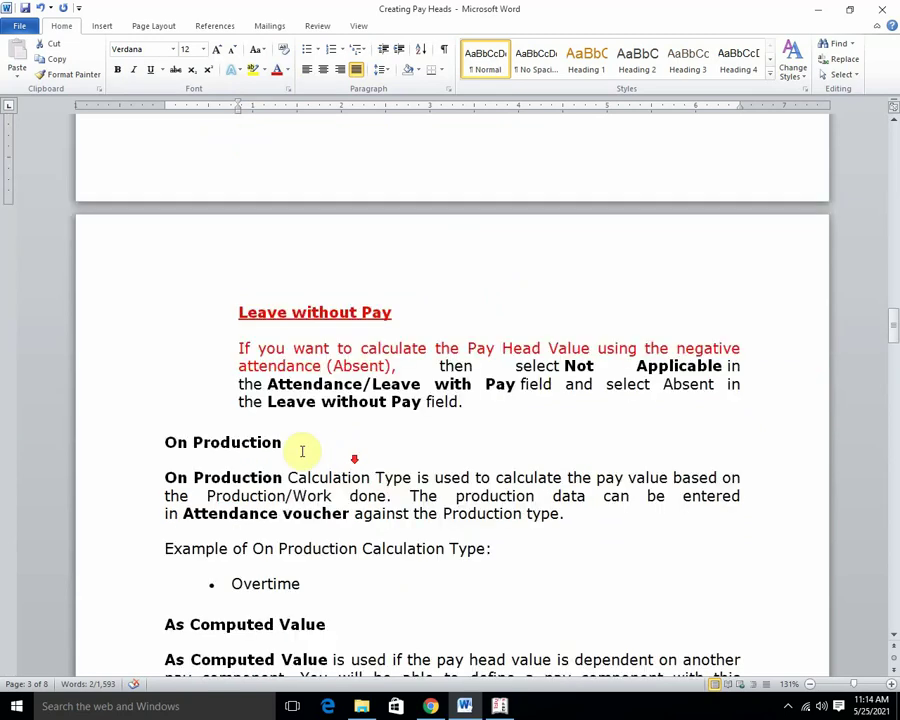
pyautogui.moveTo(157, 440); pyautogui.dragTo(311, 448)
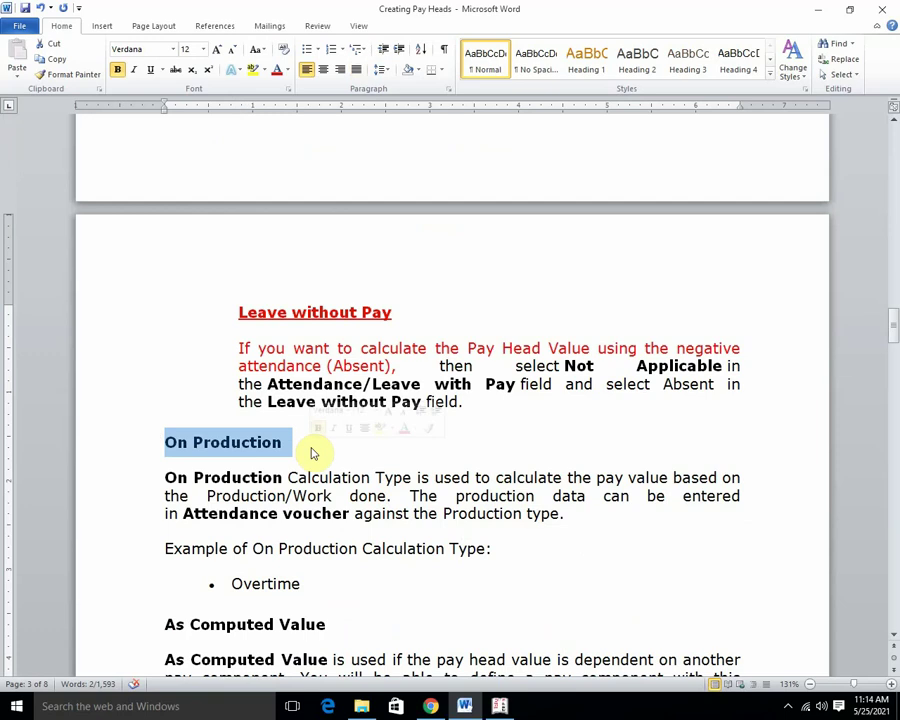
pyautogui.hotkey('ctrl', 'shift', '.')
pyautogui.hotkey('ctrl', 'shift', '.')
pyautogui.hotkey('ctrl', 'shift', '.')
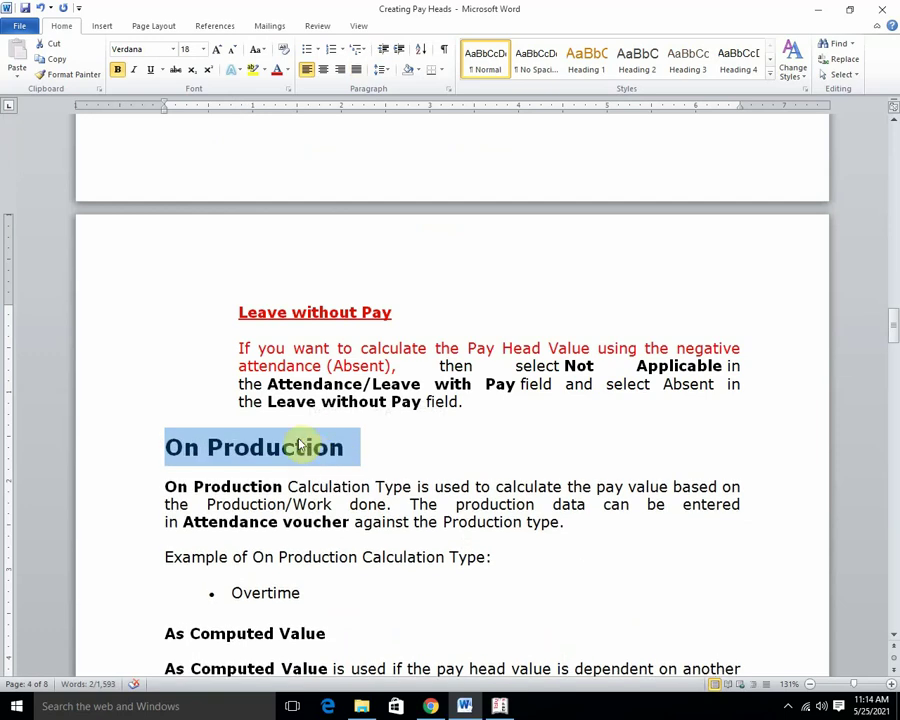
# Step: Colour the On Production definition red through "Production/Work done", along with its Overtime example bullet
pyautogui.scroll(-2, 300, 441)
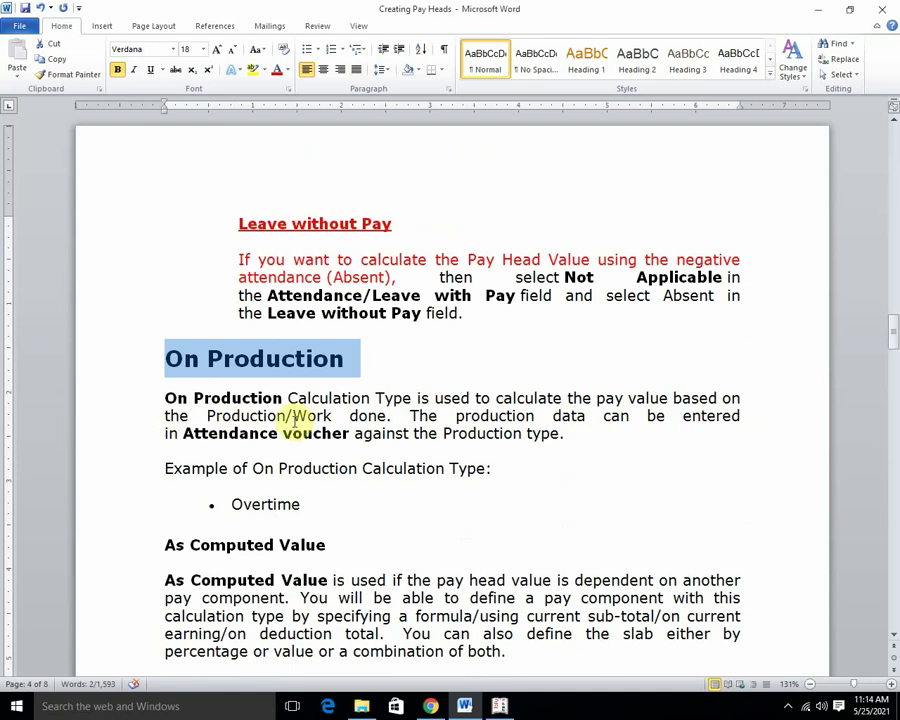
pyautogui.click(165, 400)
pyautogui.moveTo(183, 400); pyautogui.dragTo(385, 418)
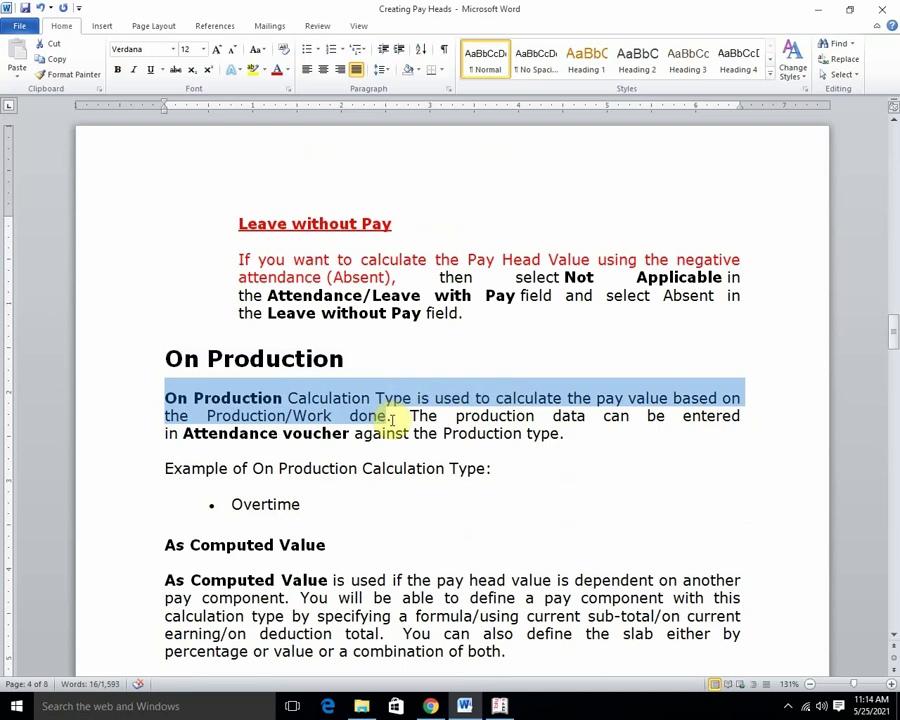
pyautogui.click(276, 70)
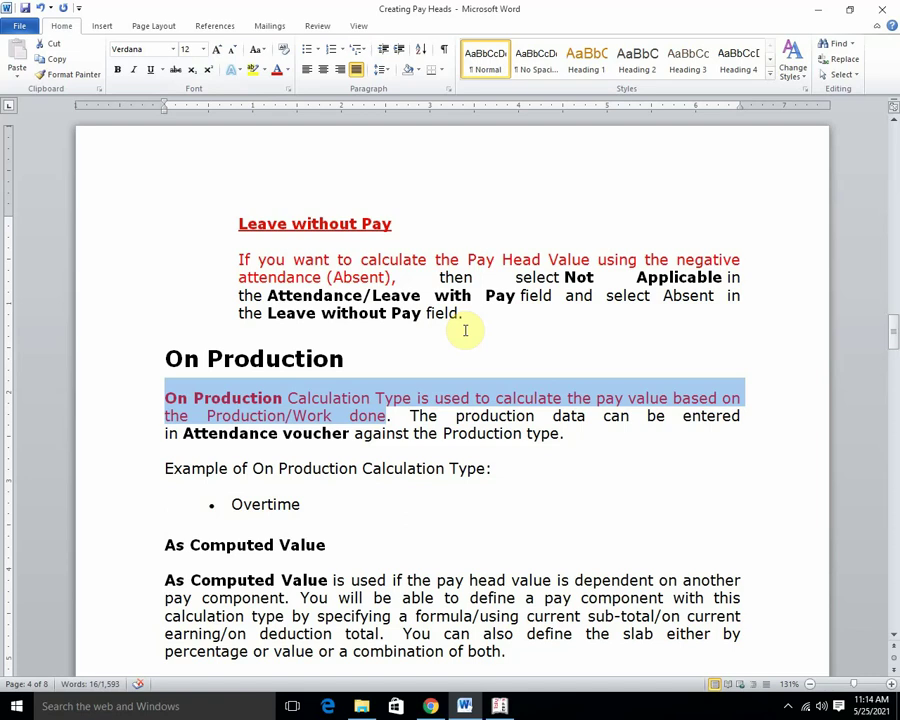
pyautogui.moveTo(229, 505); pyautogui.dragTo(336, 505)
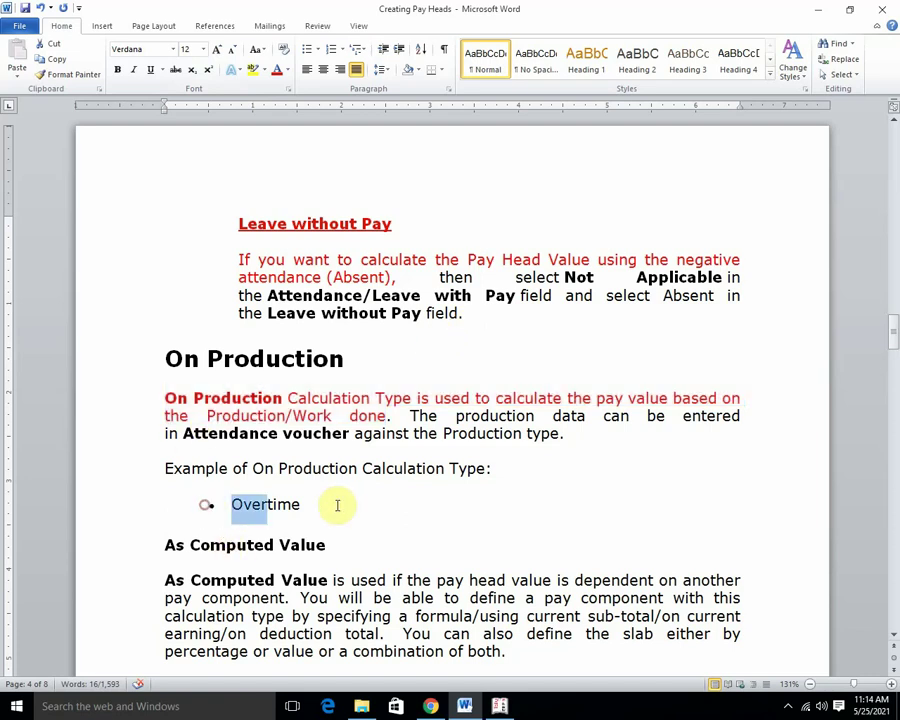
pyautogui.click(278, 69)
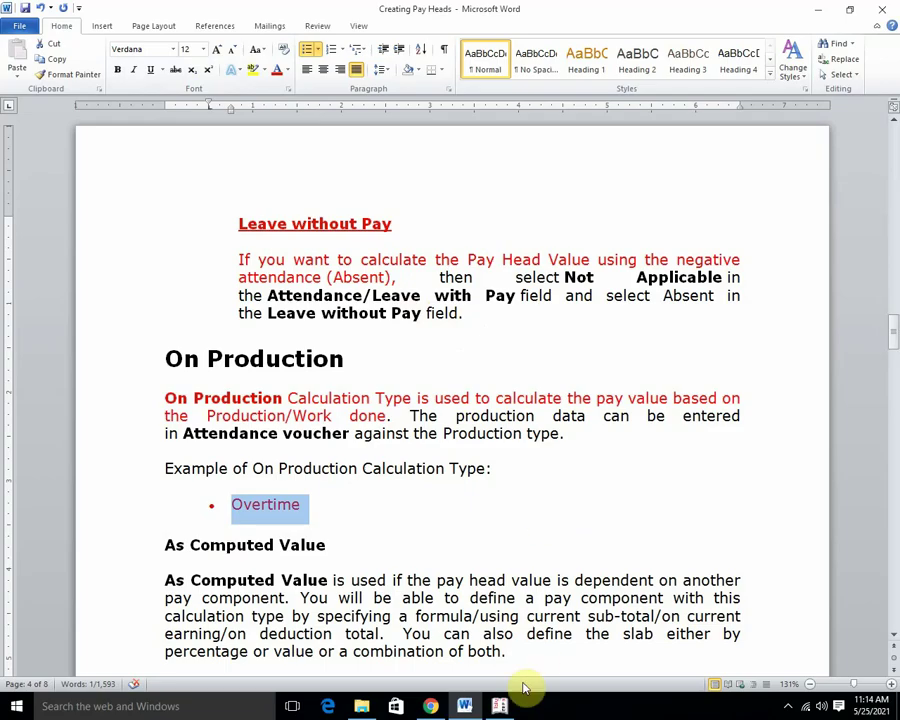
# Step: Switch to Tally.ERP 9 to review the Type of Calculations choices, and return to the As Computed Value notes in Word
pyautogui.click(500, 705)
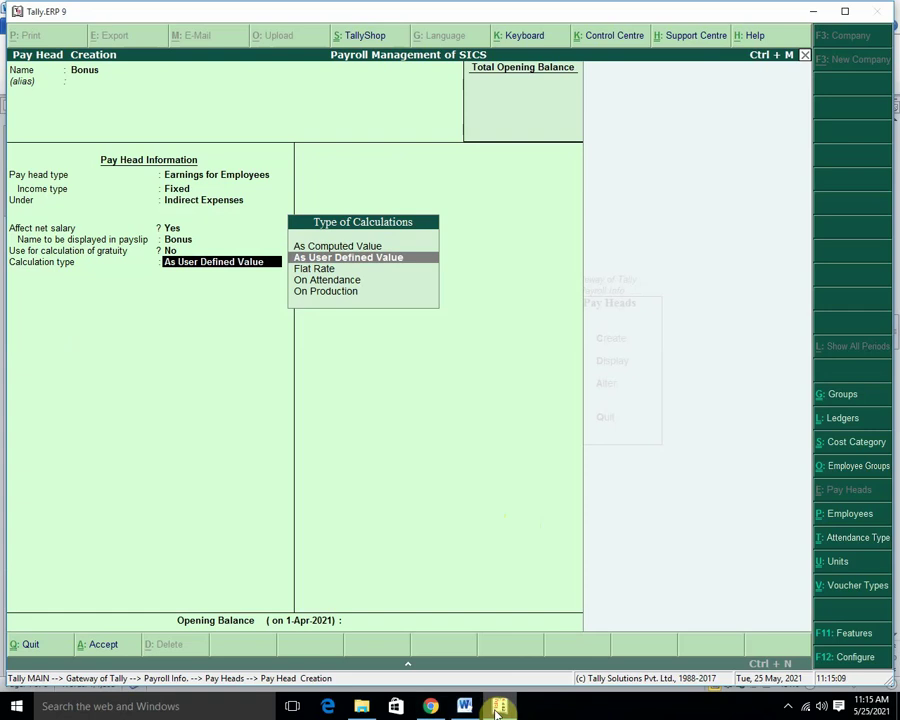
pyautogui.click(464, 706)
pyautogui.scroll(-2, 600, 634)
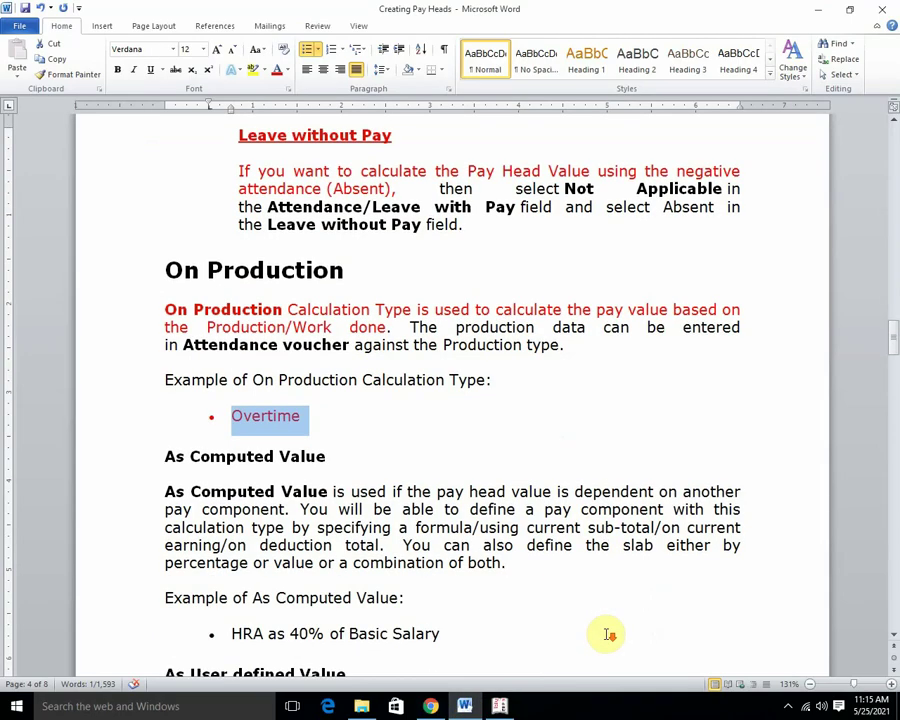
pyautogui.scroll(-3, 608, 634)
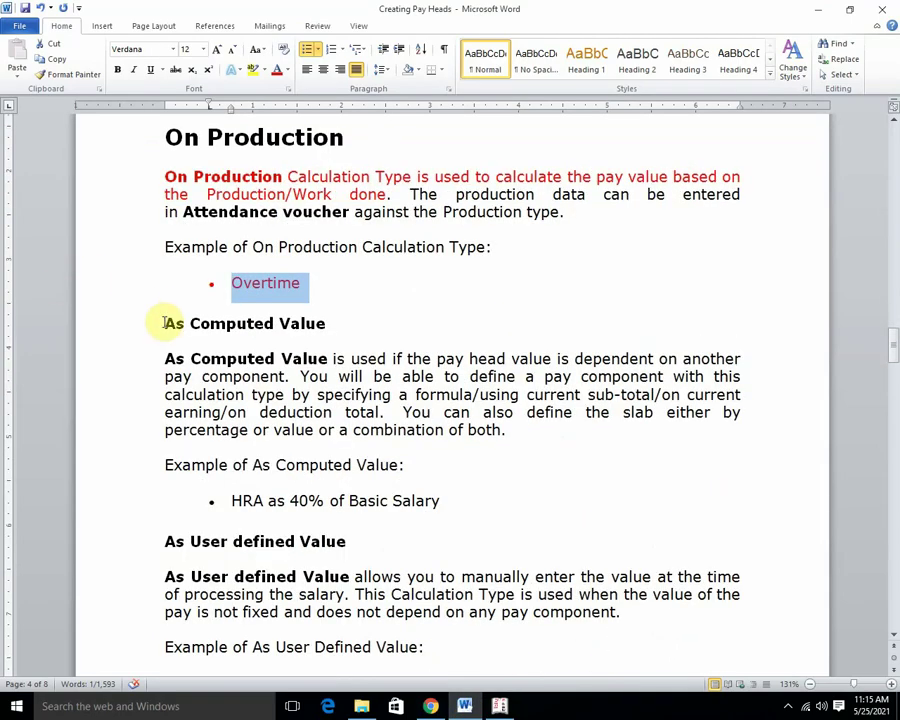
# Step: Enlarge the "As Computed Value" heading to font size 18
pyautogui.moveTo(165, 323); pyautogui.dragTo(334, 322)
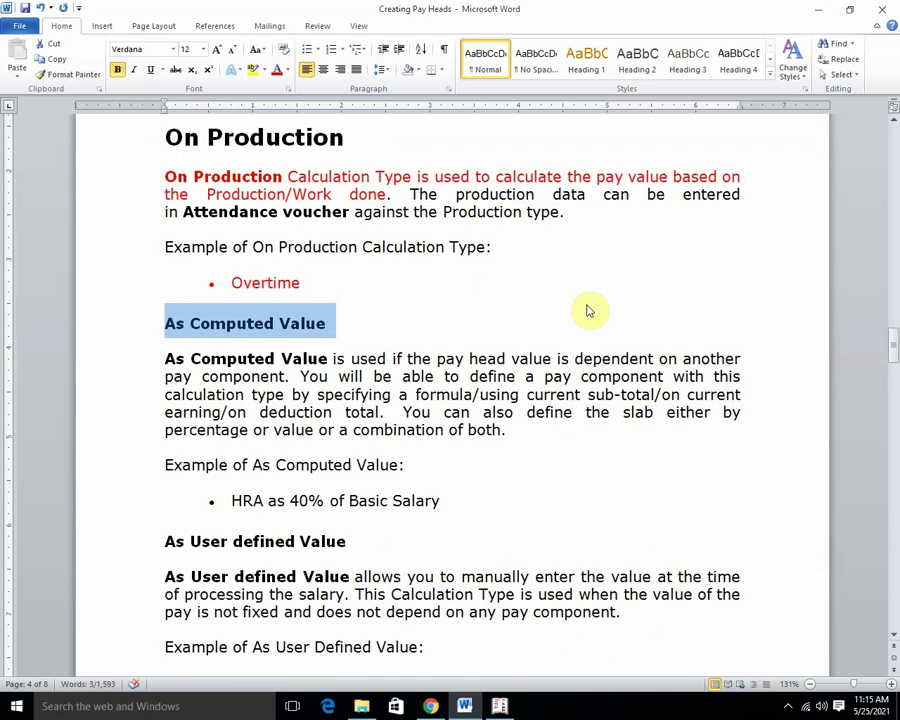
pyautogui.hotkey('ctrl', 'shift', '.')
pyautogui.hotkey('ctrl', 'shift', '.')
pyautogui.hotkey('ctrl', 'shift', '.')
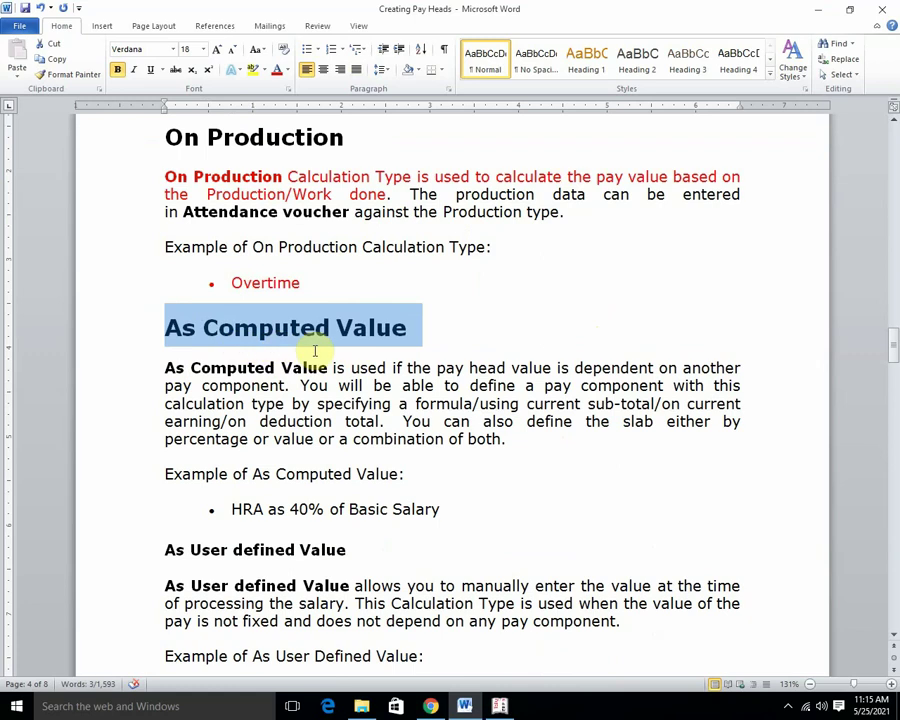
# Step: Colour the As Computed Value definition red through "earning/on deduction total." and highlight "percentage or value or a combination of both." in yellow
pyautogui.click(157, 364)
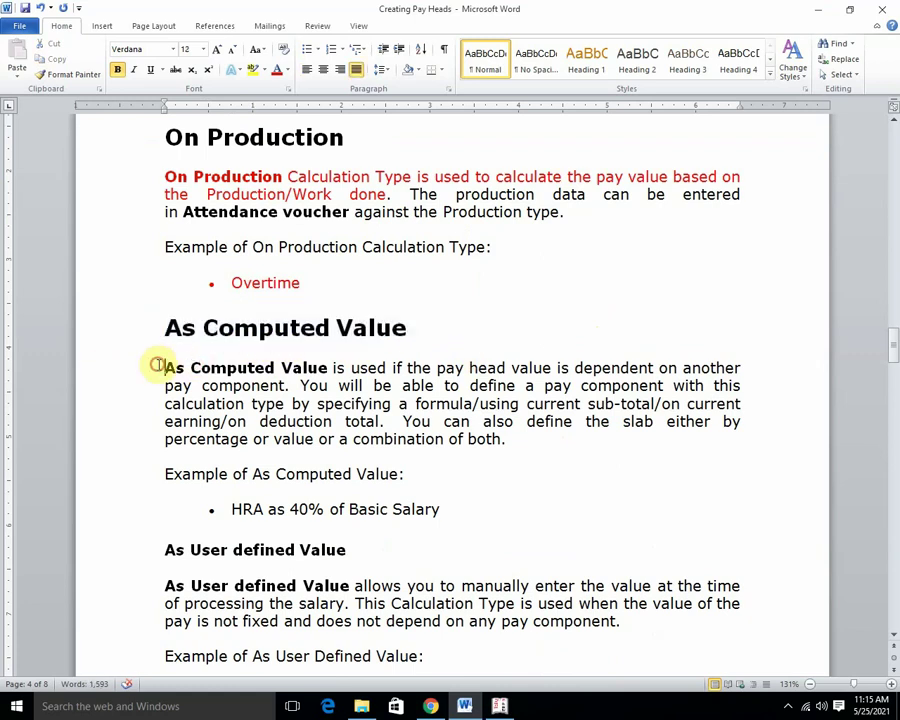
pyautogui.moveTo(157, 365); pyautogui.dragTo(292, 387)
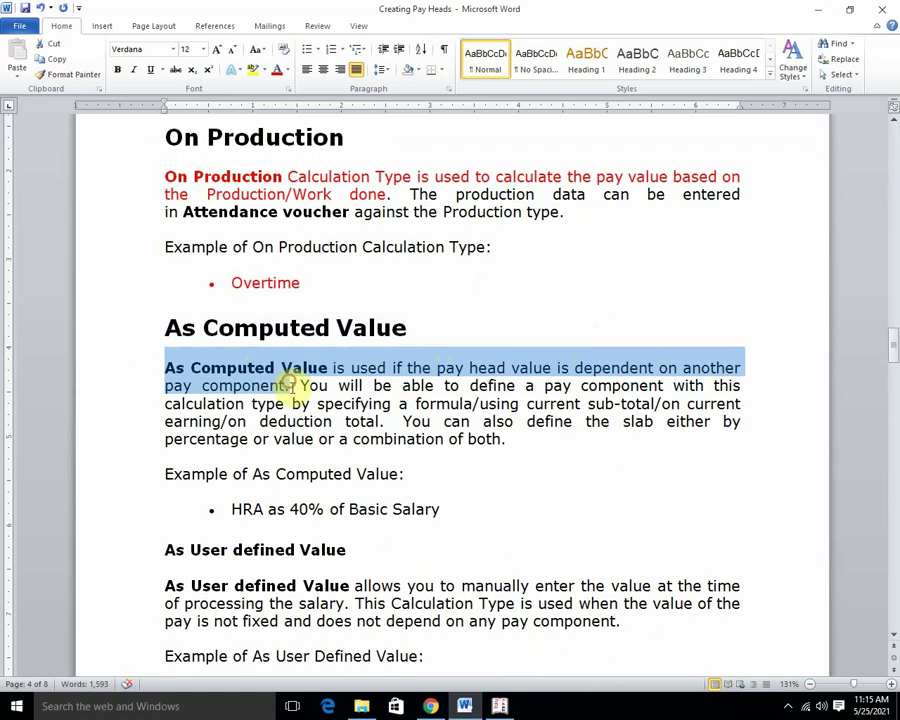
pyautogui.click(277, 70)
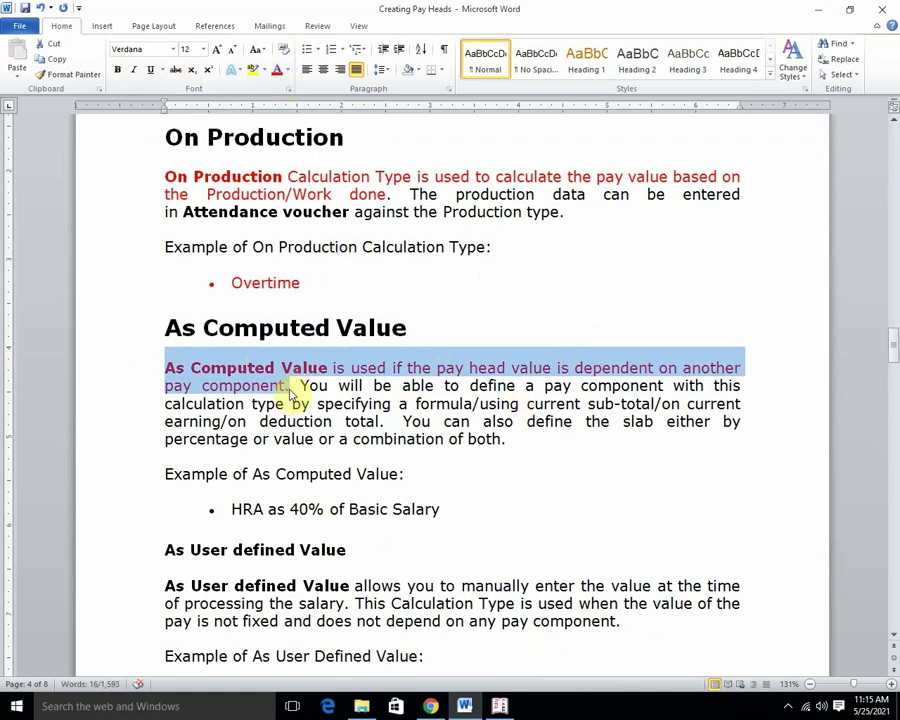
pyautogui.click(301, 386)
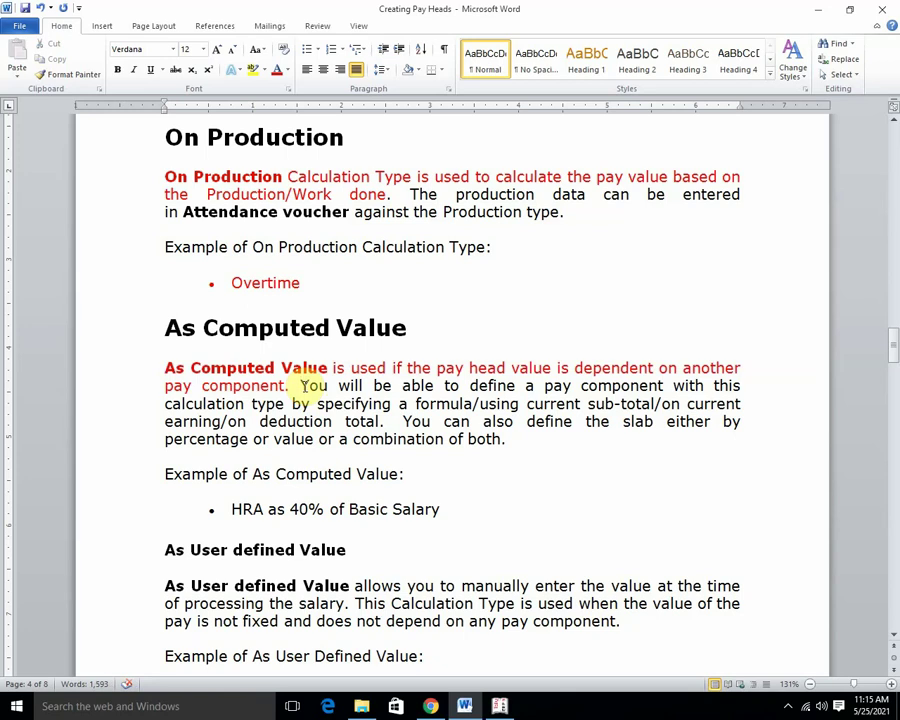
pyautogui.moveTo(300, 385); pyautogui.dragTo(382, 424)
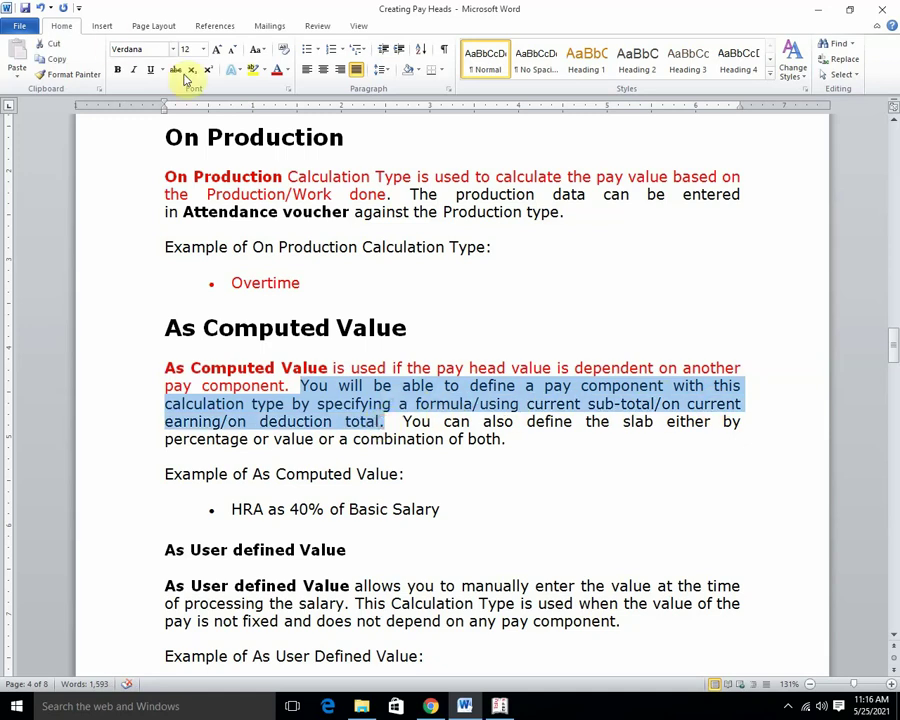
pyautogui.click(277, 71)
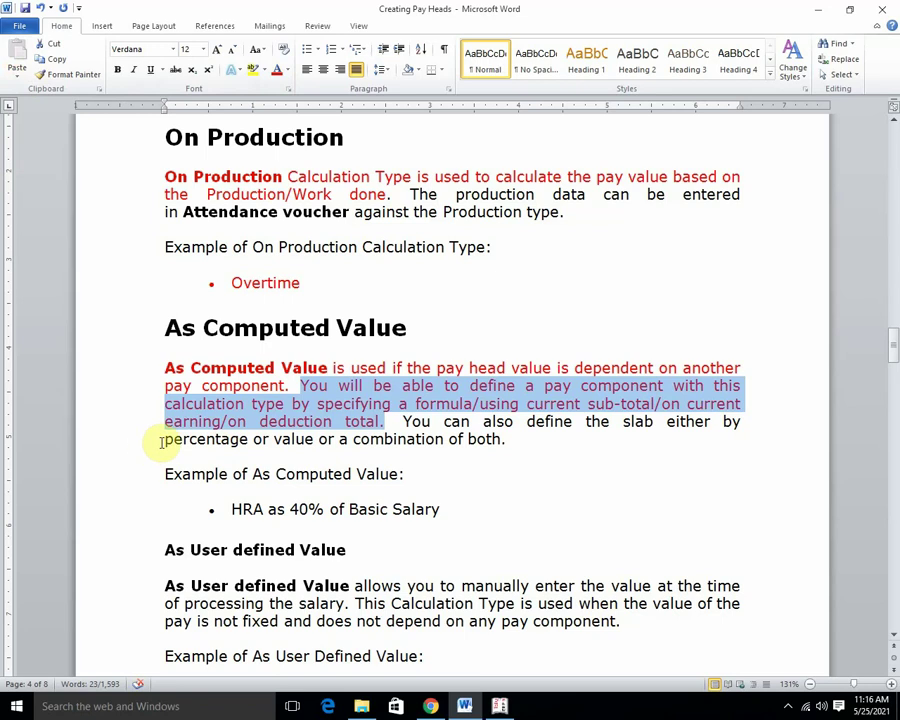
pyautogui.moveTo(162, 440); pyautogui.dragTo(508, 440)
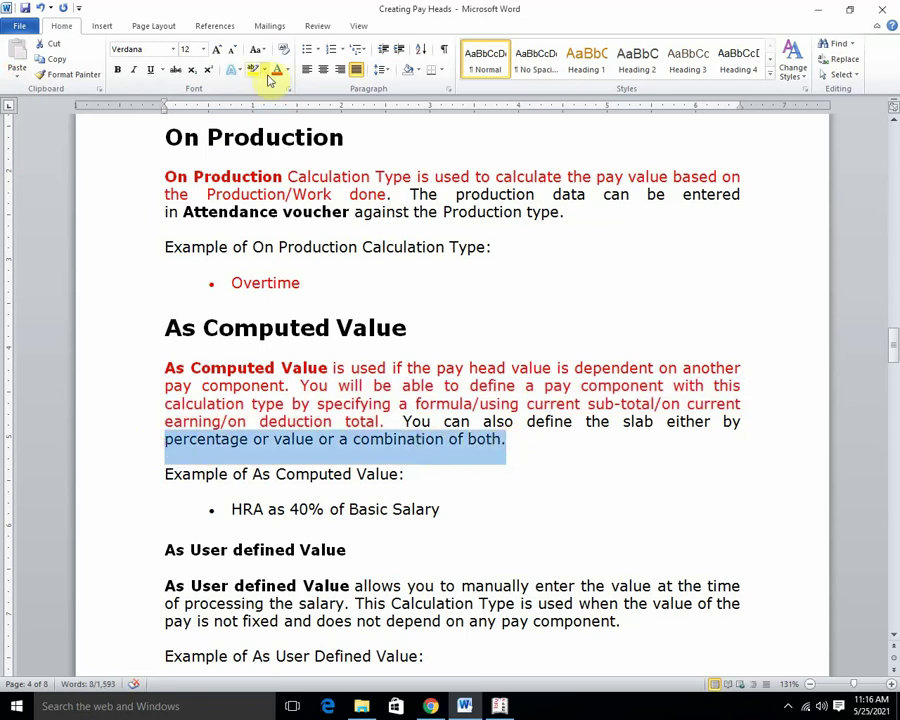
pyautogui.click(253, 69)
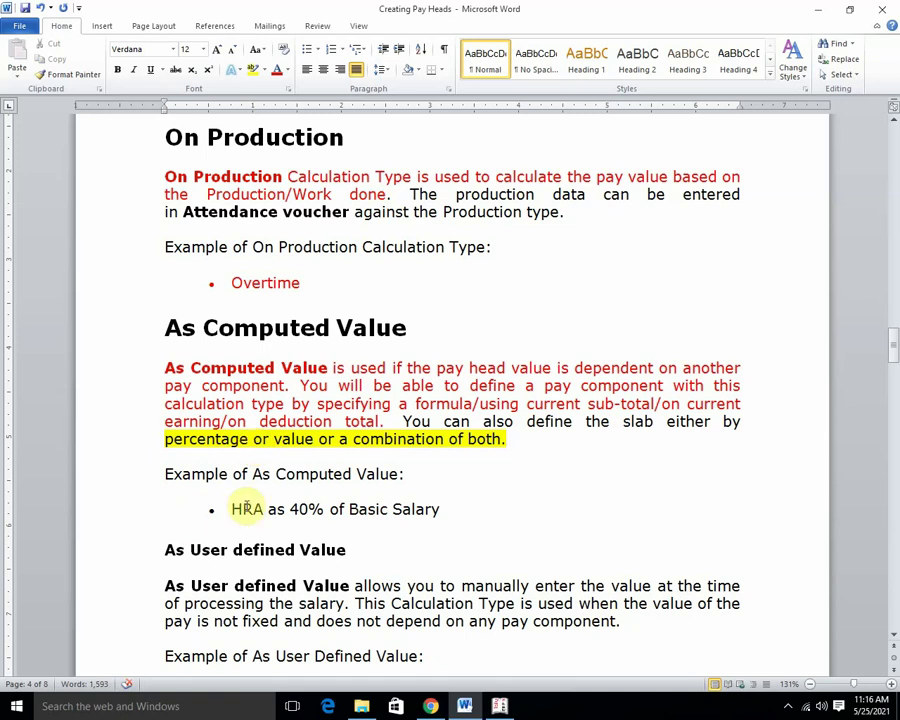
# Step: Colour the example bullet "HRA as 40% of Basic Salary" red and enlarge it to font size 16
pyautogui.moveTo(231, 509); pyautogui.dragTo(530, 506)
pyautogui.click(277, 70)
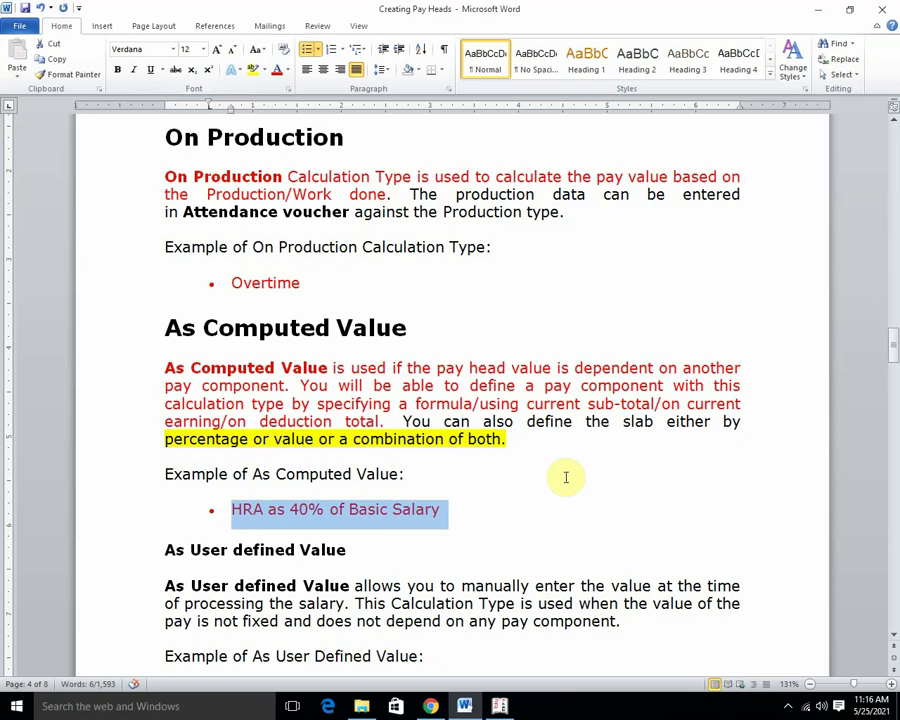
pyautogui.hotkey('ctrl', 'shift', '.')
pyautogui.hotkey('ctrl', 'shift', '.')
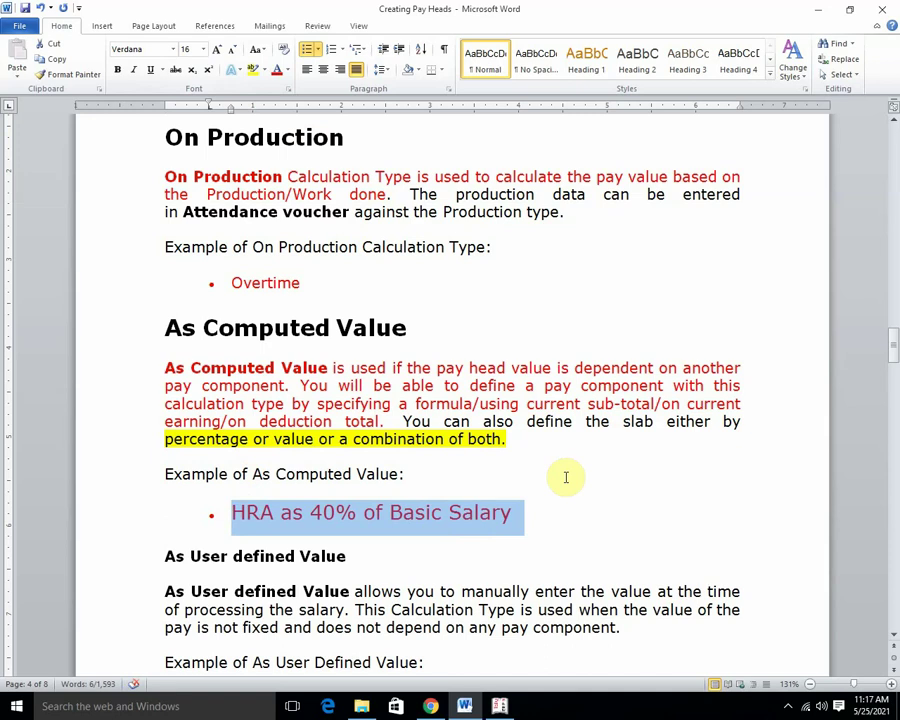
# Step: Switch to Tally.ERP 9 to review the Type of Calculations choices, and return to the As User defined Value notes in Word
pyautogui.click(499, 707)
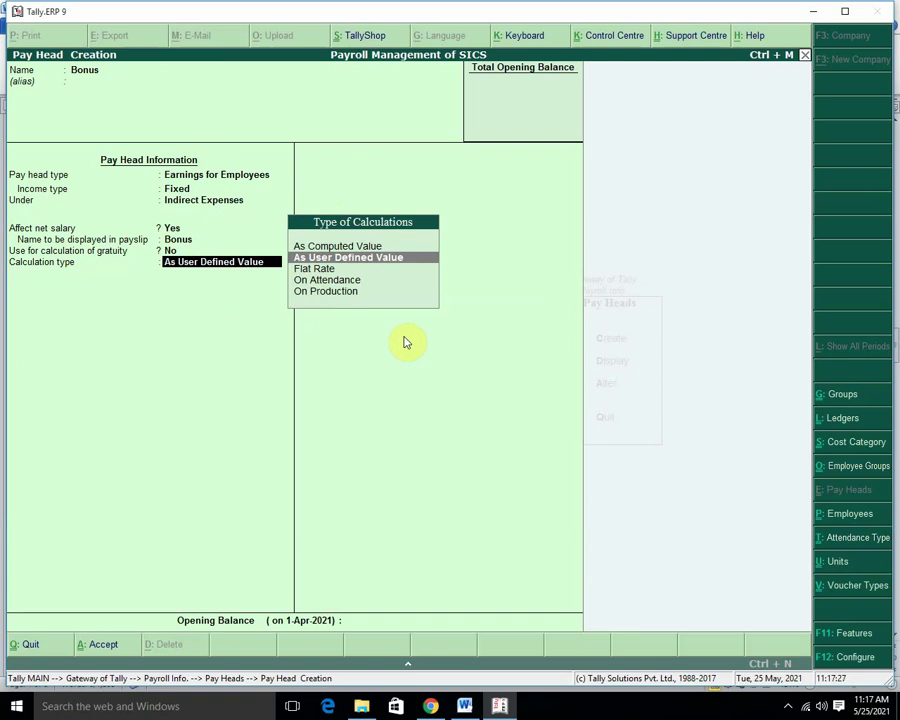
pyautogui.click(464, 705)
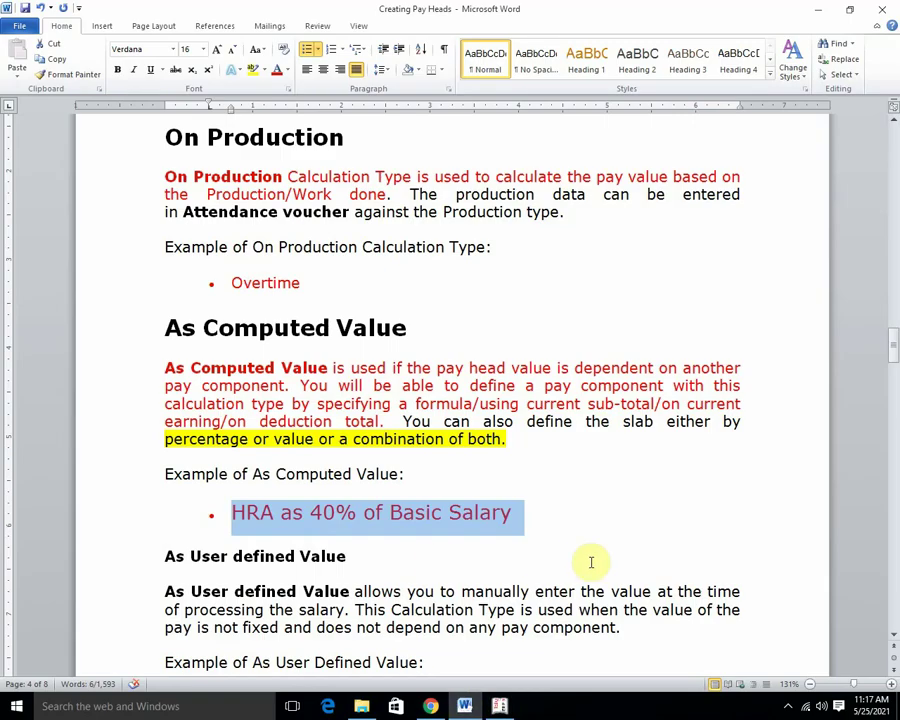
pyautogui.scroll(-4, 540, 540)
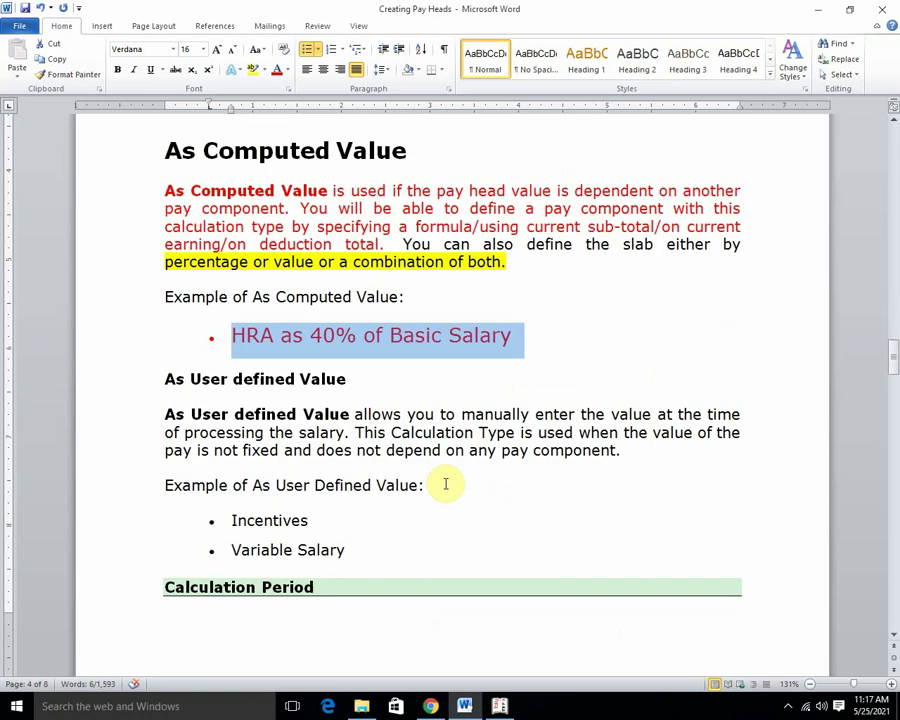
# Step: Enlarge the "As User defined Value" heading to font size 16
pyautogui.moveTo(162, 334); pyautogui.dragTo(358, 341)
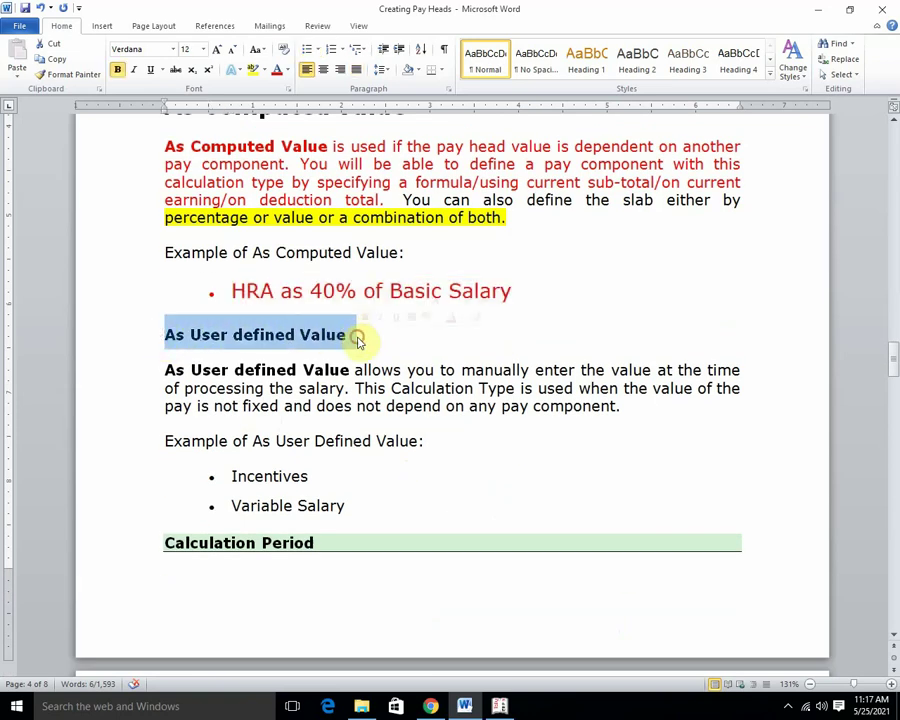
pyautogui.hotkey('ctrl', 'shift', '.')
pyautogui.hotkey('ctrl', 'shift', '.')
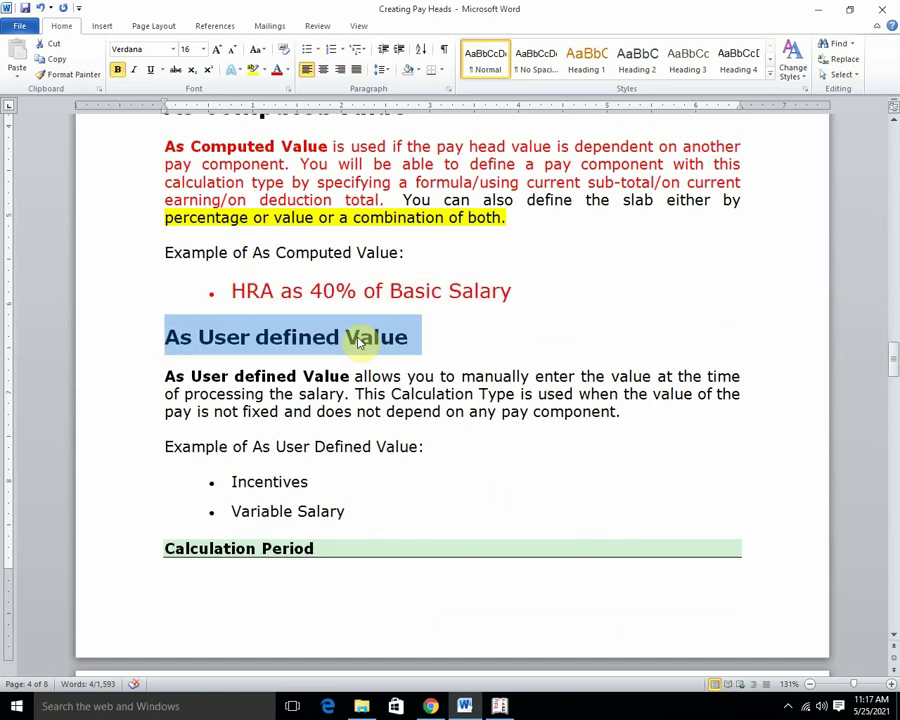
pyautogui.scroll(-1, 366, 338)
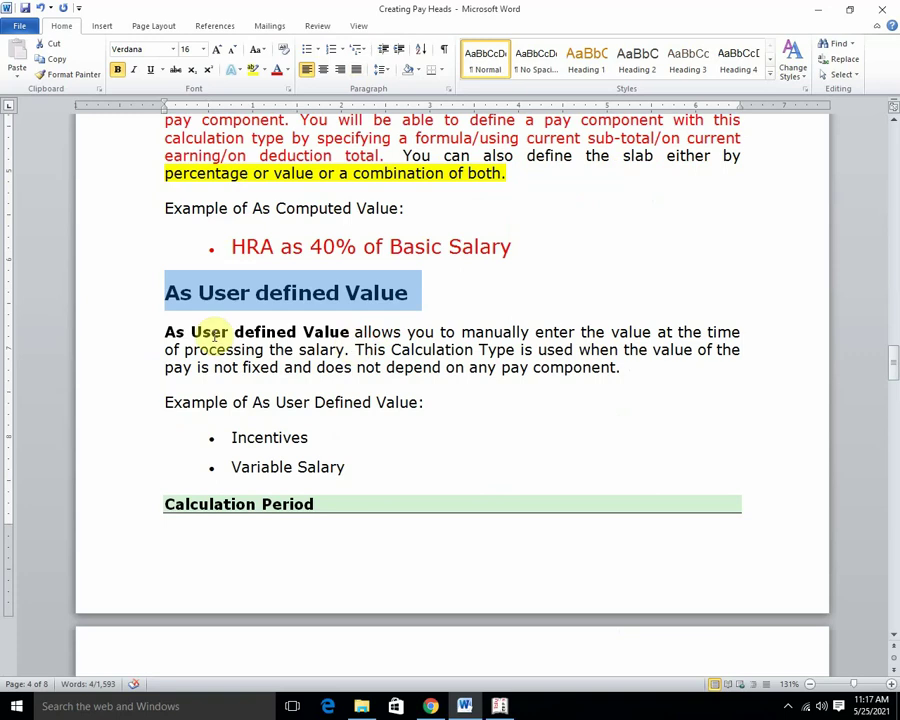